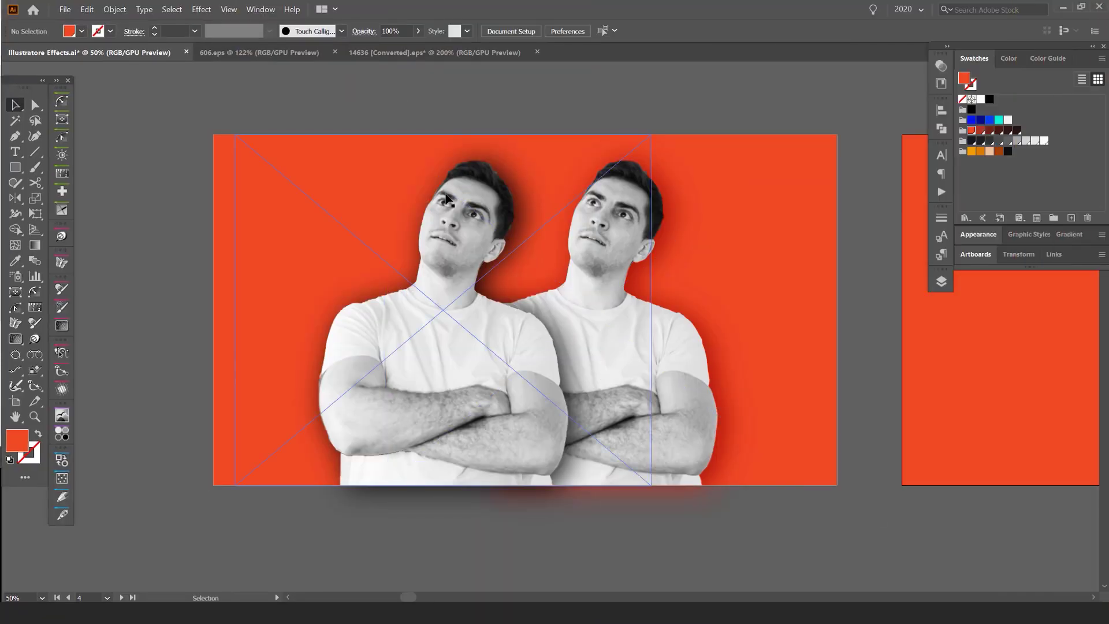
Move the two portrait photos horizontally away from each other on the red artboard and deselect them
drag(464, 372, 421, 377)
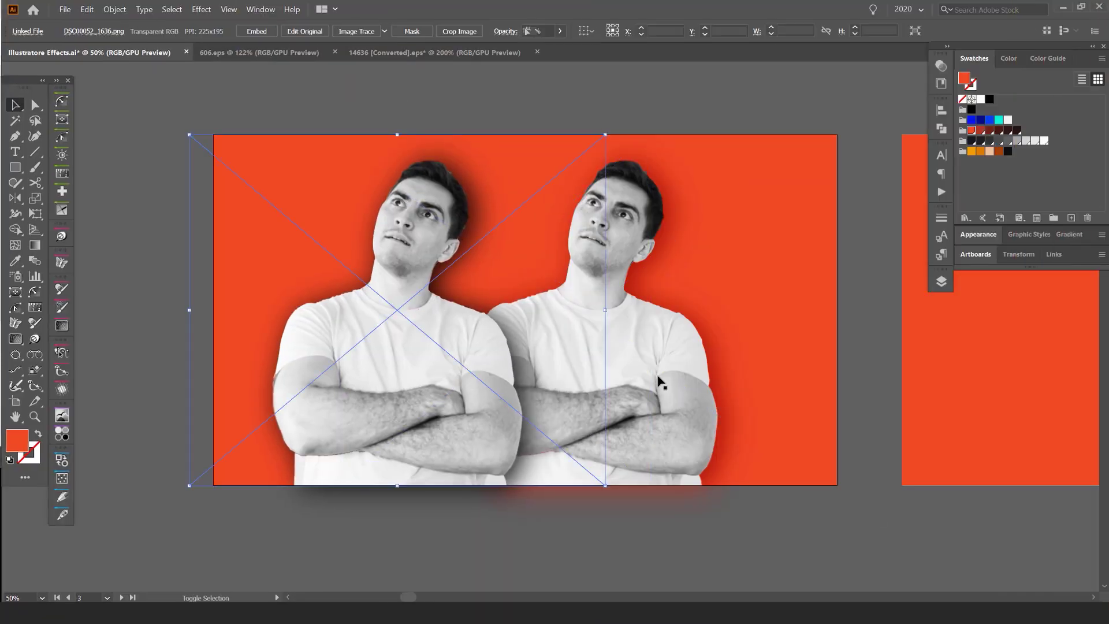
drag(652, 374, 688, 377)
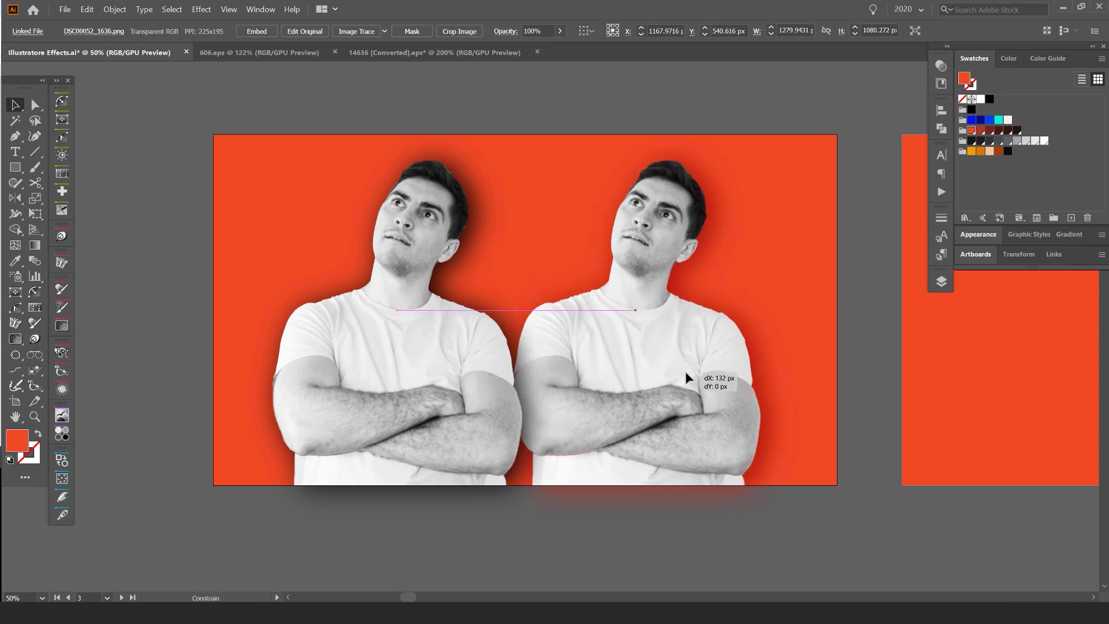
click(657, 70)
Examine the shadow edges around both portraits up close and compare the black shadow with the red one
scroll(424, 297, up, 3)
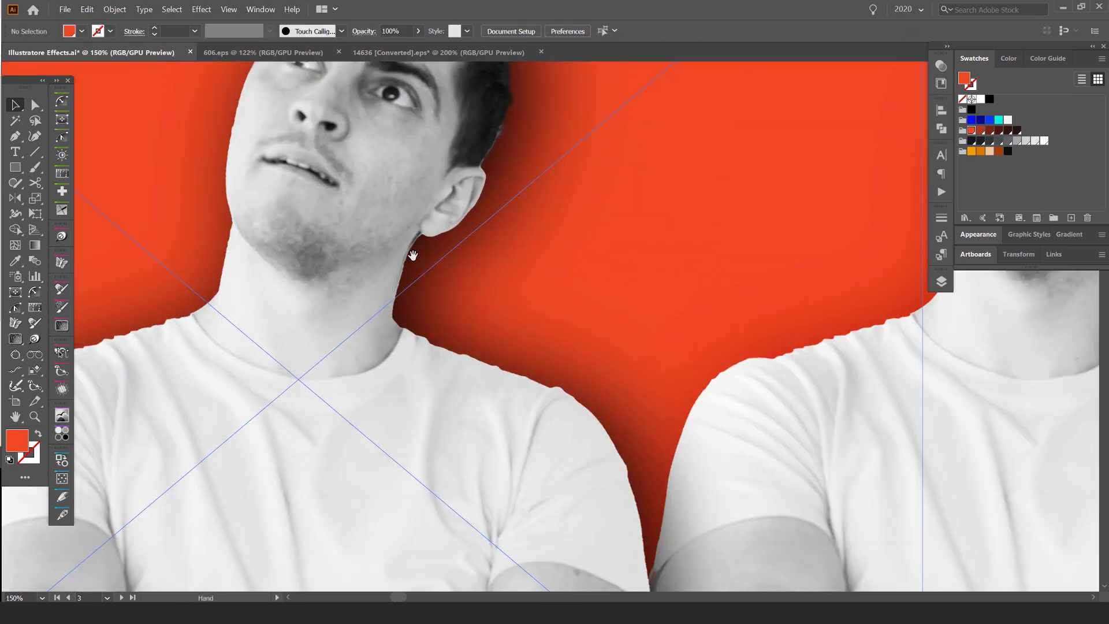
drag(409, 255, 414, 302)
drag(485, 252, 478, 315)
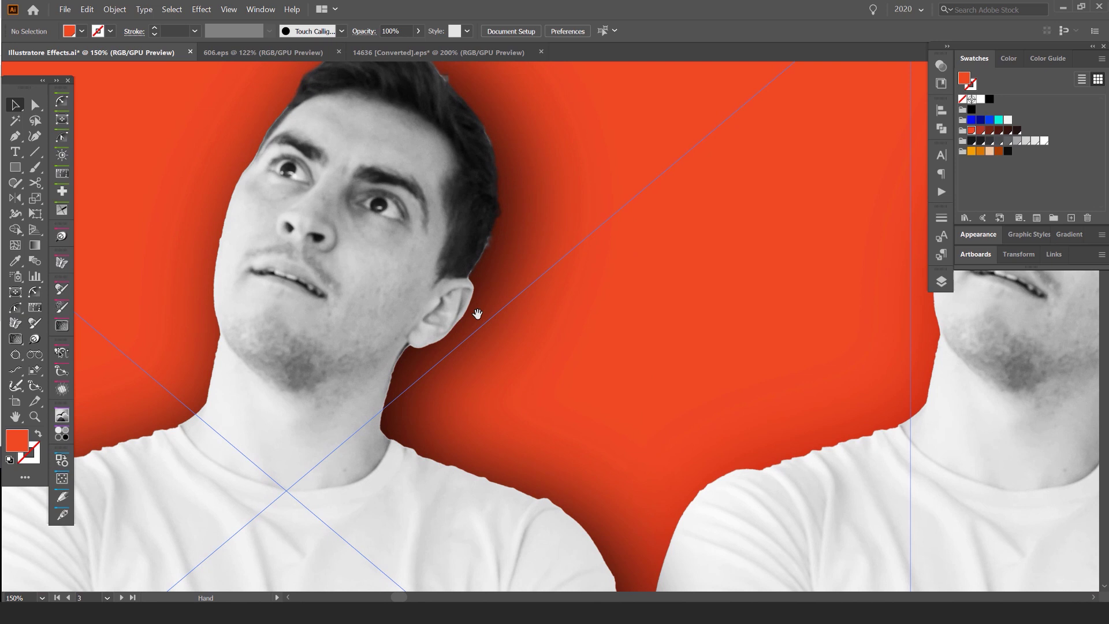
drag(953, 441, 578, 409)
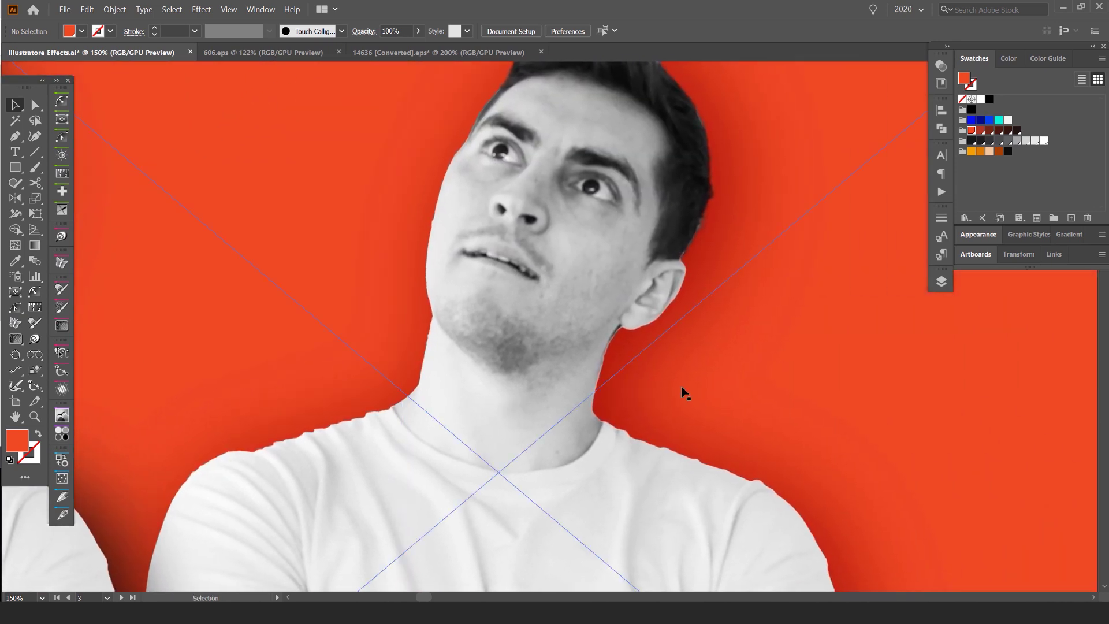
scroll(657, 378, up, 2)
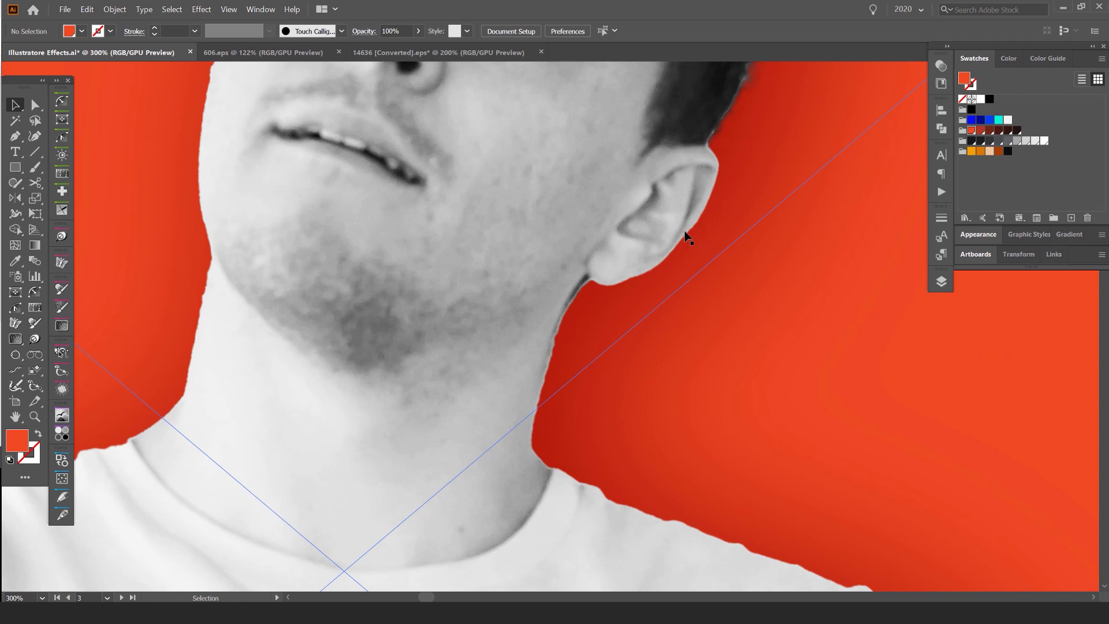
scroll(687, 237, down, 5)
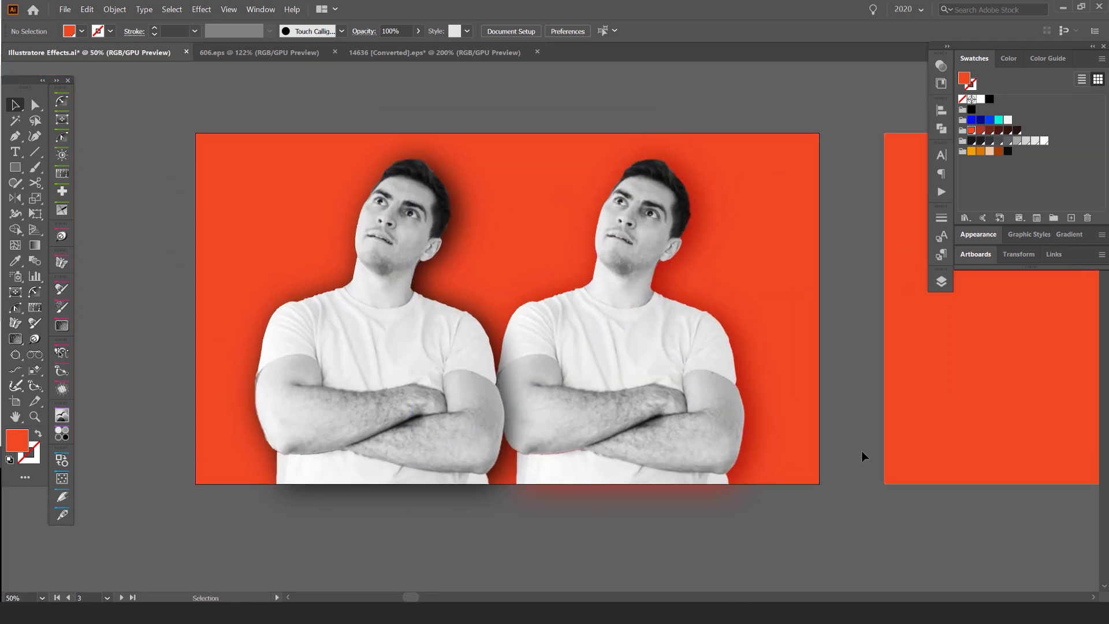
click(751, 277)
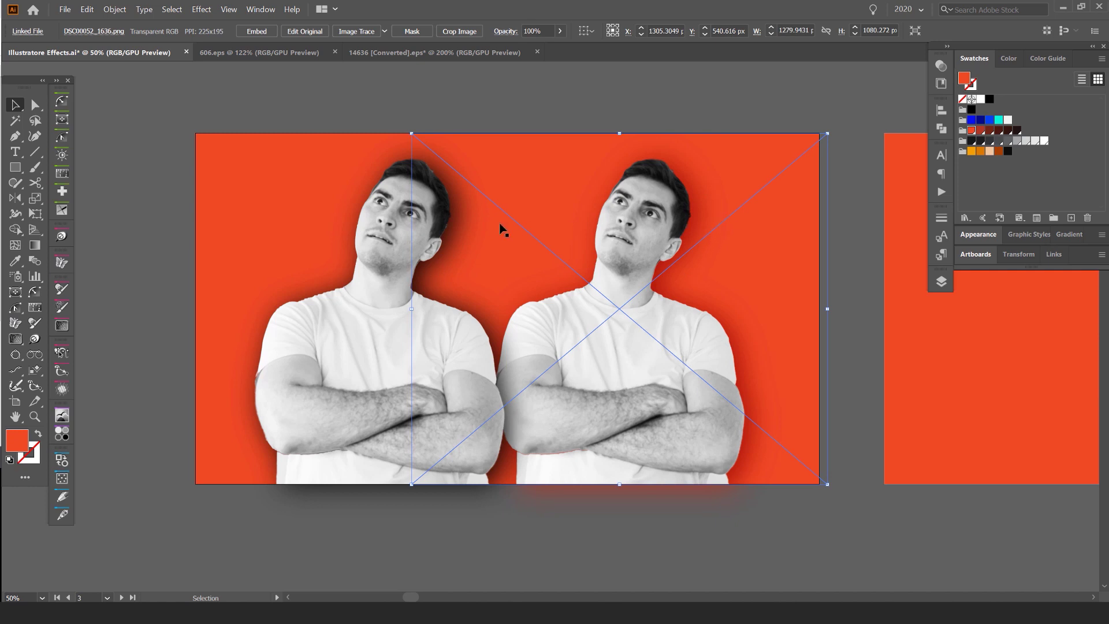
click(454, 61)
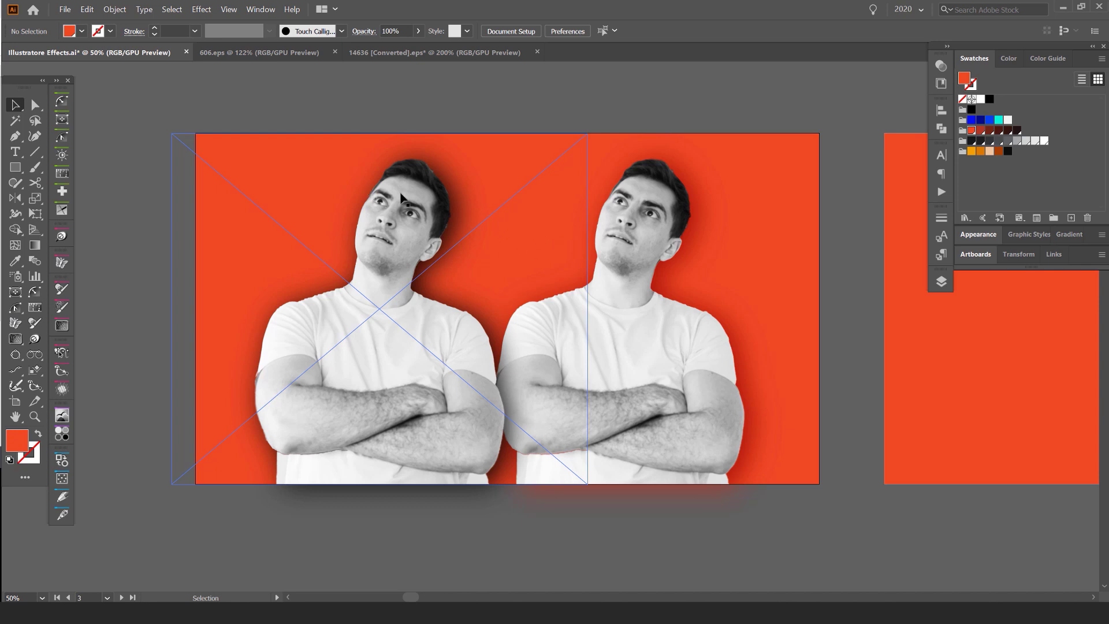
scroll(404, 199, down, 1)
scroll(390, 225, up, 1)
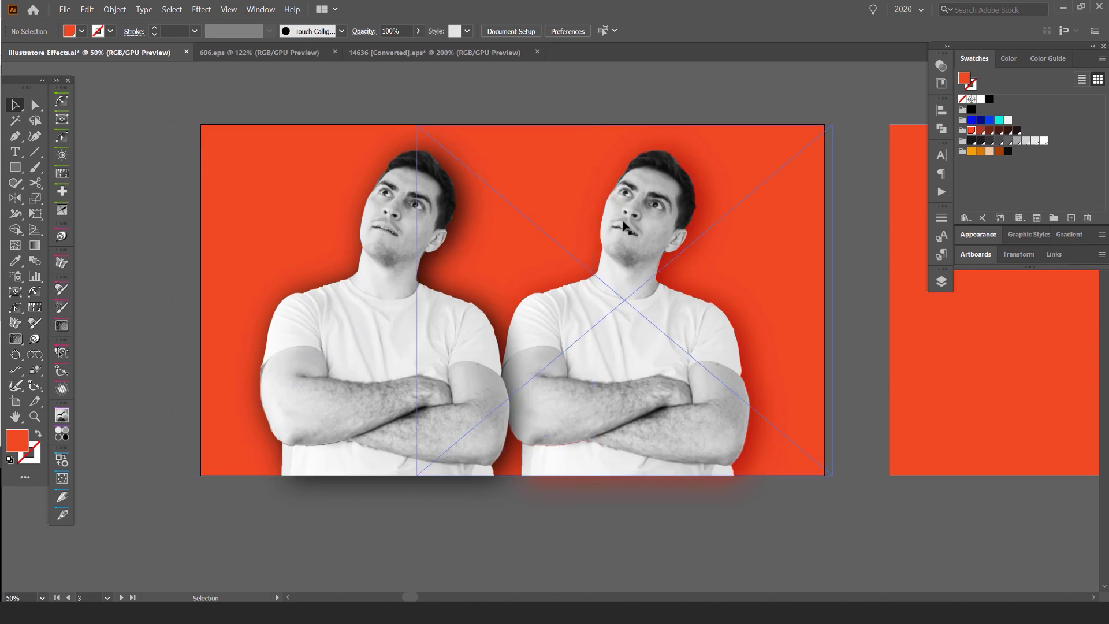
scroll(385, 223, down, 1)
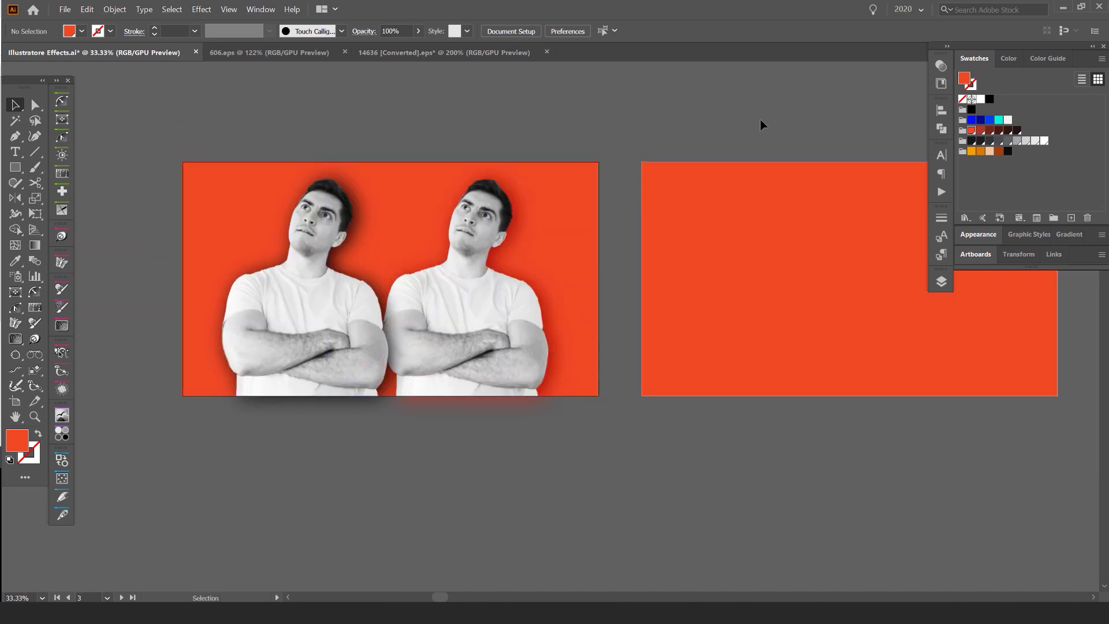
Copy the portrait with the red shadow onto the empty red artboard and bring the copy to the front
scroll(761, 123, right, 1)
click(443, 322)
drag(443, 322, 778, 312)
key(ctrl+shift+bracketright)
drag(702, 310, 436, 331)
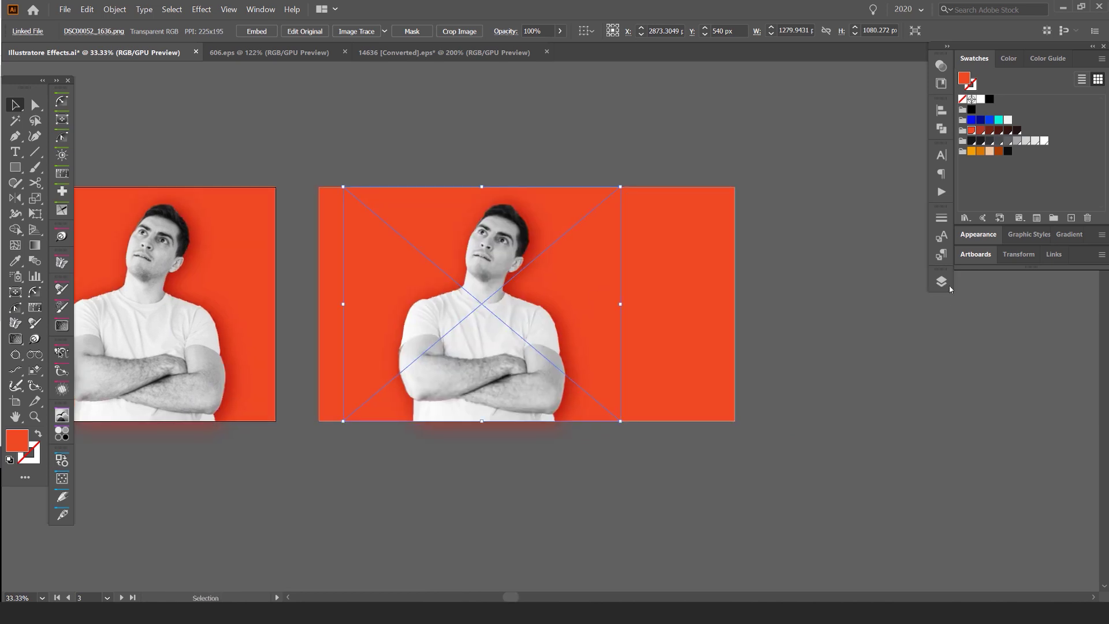
Remove the Drop Shadow effect from the copied portrait's appearance
click(979, 237)
drag(979, 237, 737, 223)
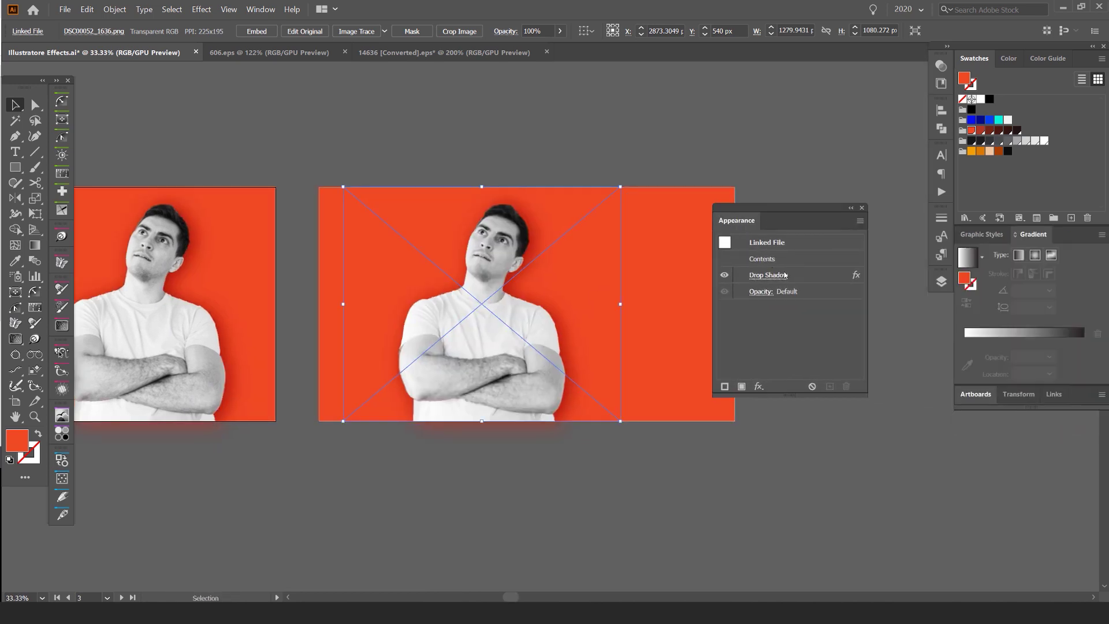
click(811, 276)
click(846, 386)
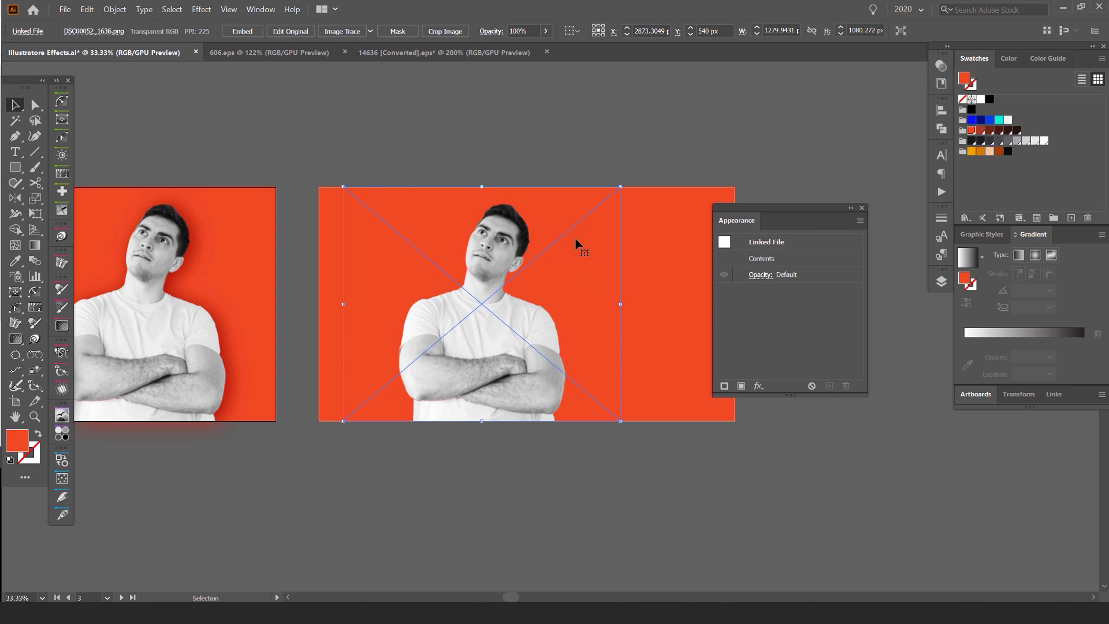
Move the shadowless portrait horizontally to near the centre of its artboard, at an X position of about 925 px
drag(491, 279, 530, 280)
scroll(540, 245, up, 1)
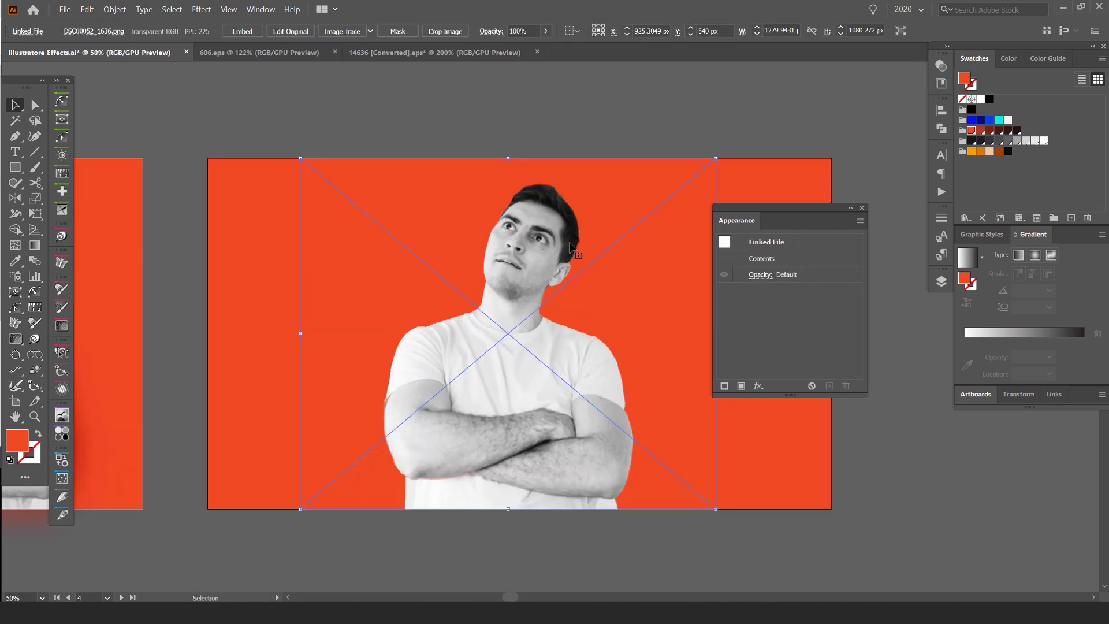
drag(781, 212, 817, 216)
scroll(539, 270, up, 2)
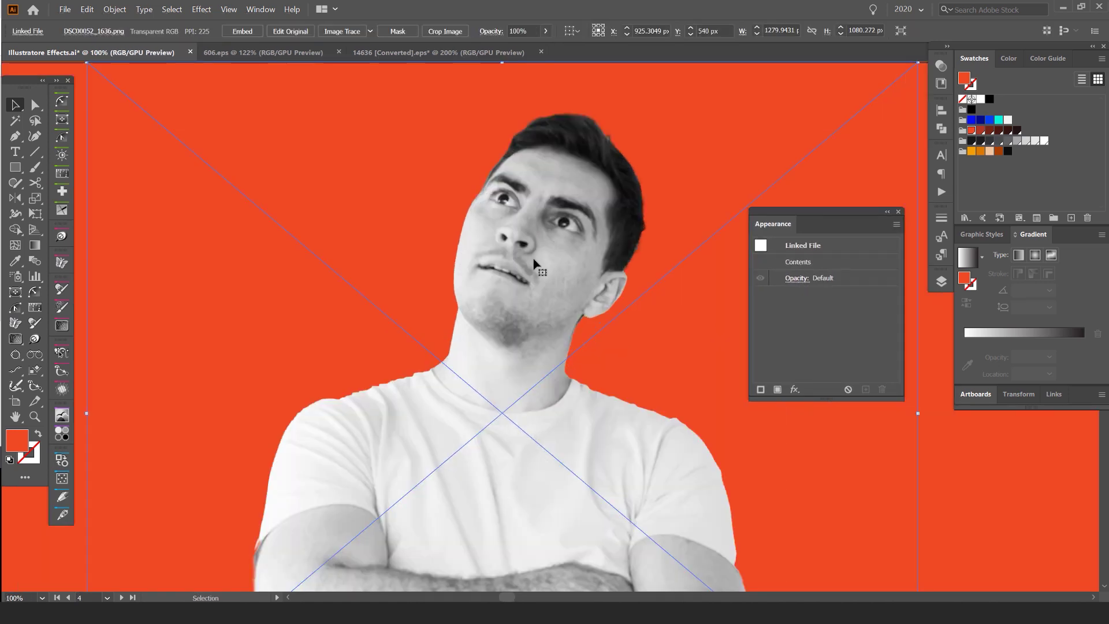
scroll(539, 267, down, 1)
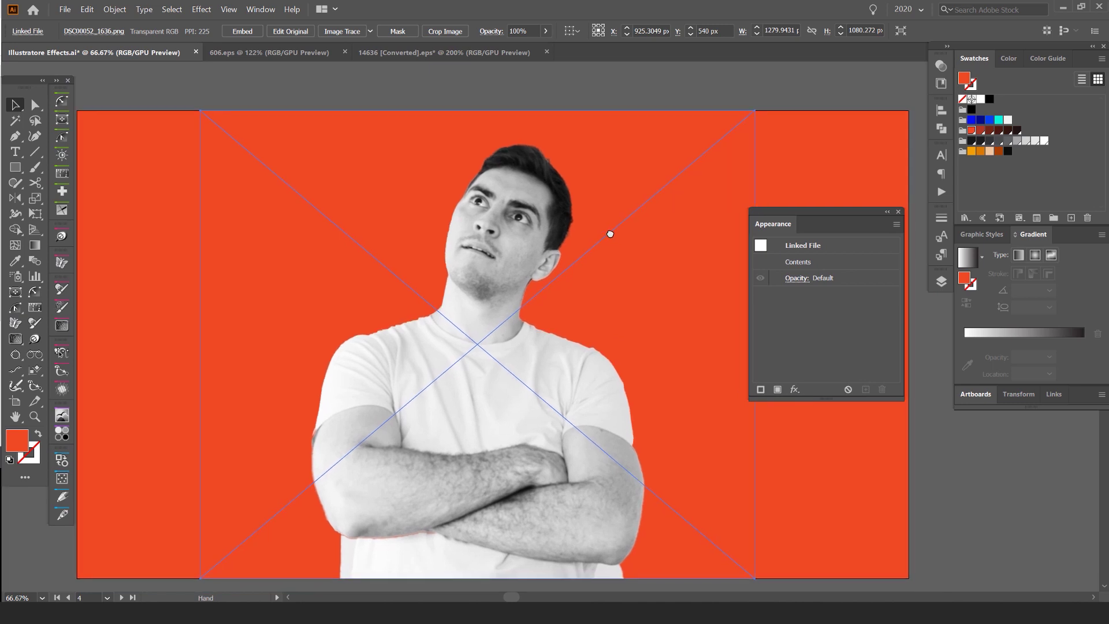
drag(768, 224, 762, 210)
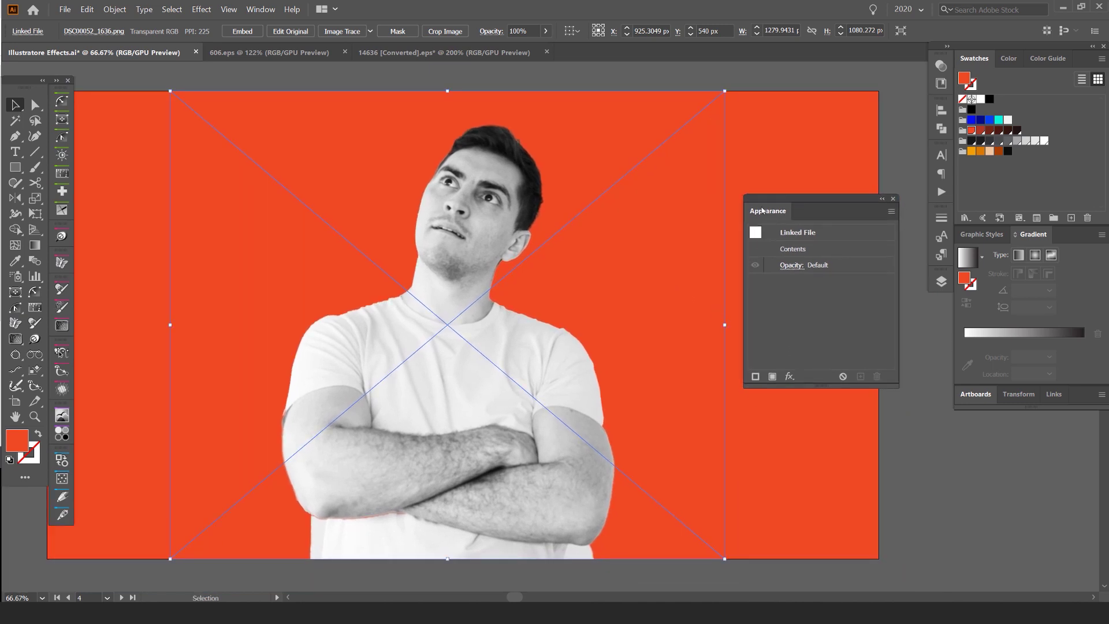
Add a Drop Shadow effect from the Illustrator Stylize effects to the portrait, keeping its options open for adjustment
click(790, 377)
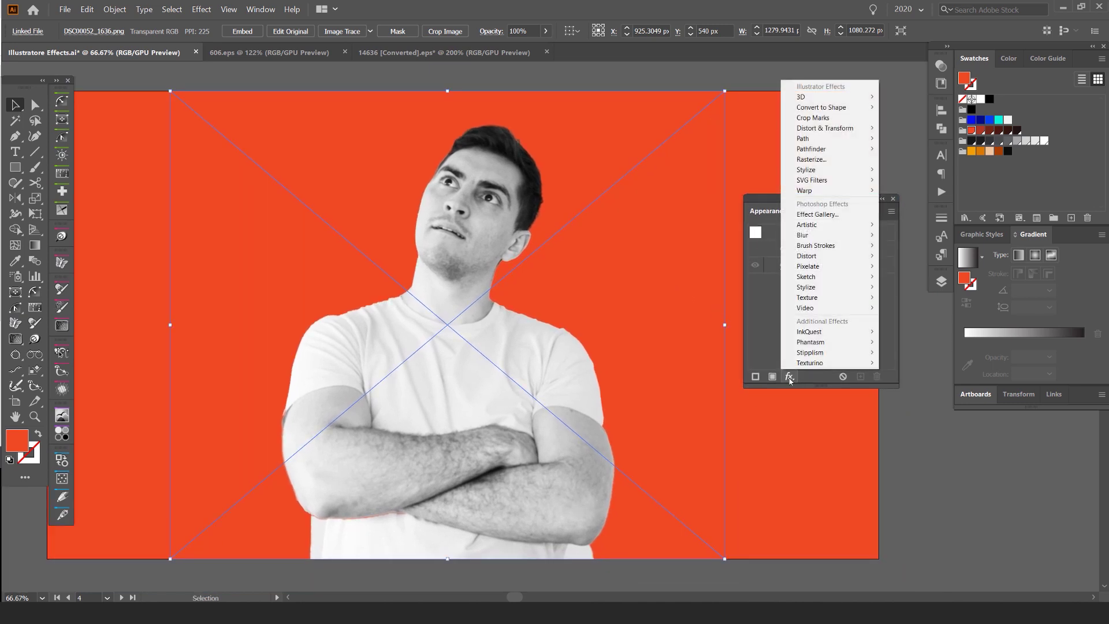
mouse_move(815, 173)
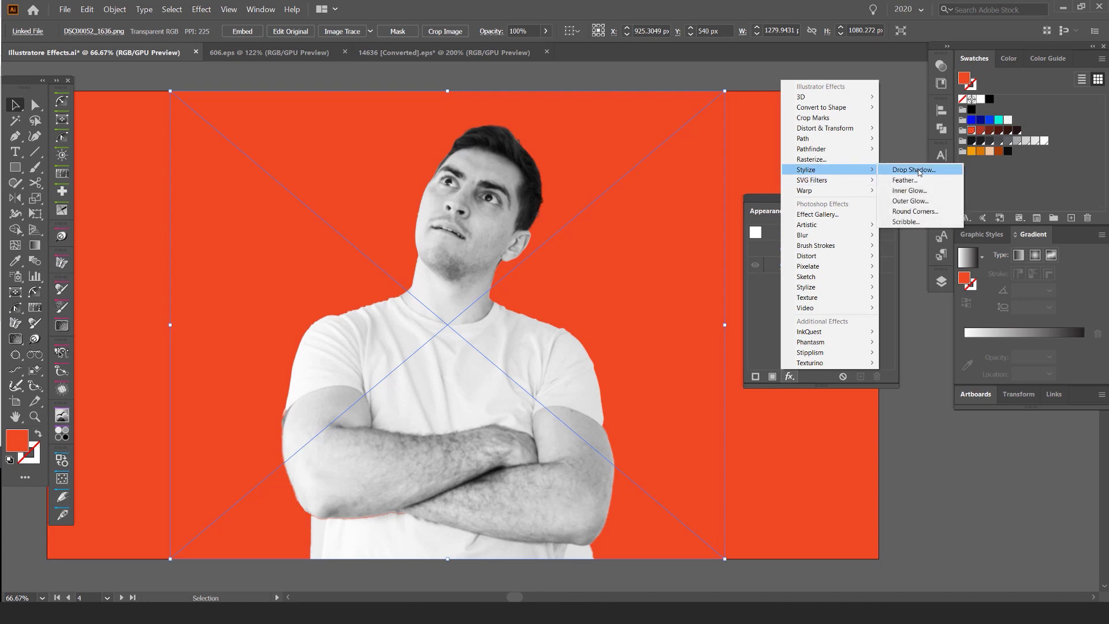
click(945, 174)
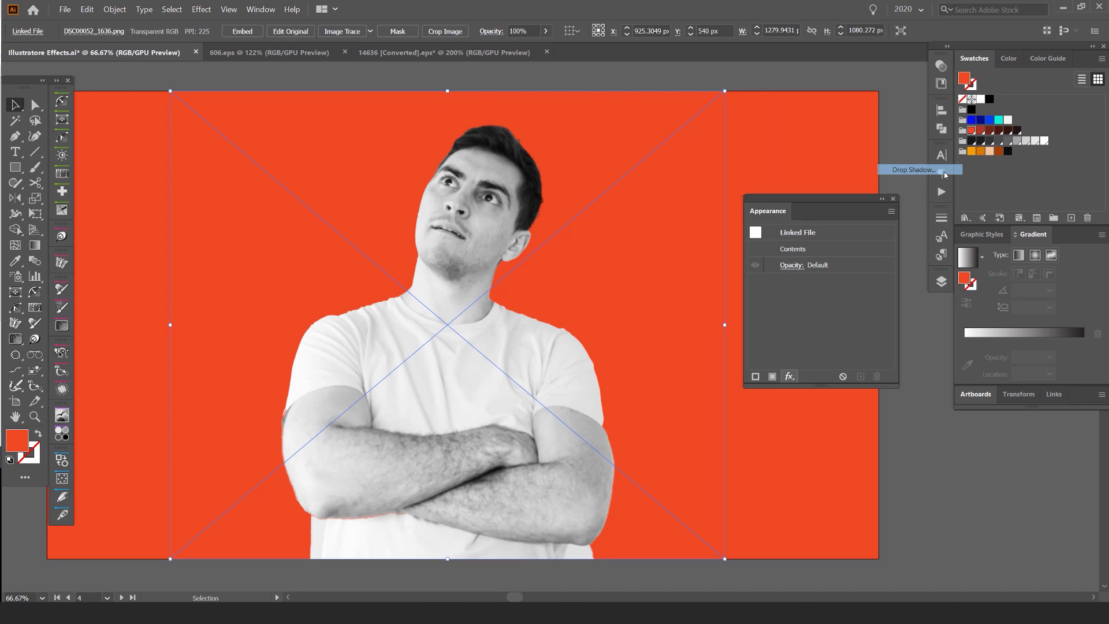
drag(852, 231, 705, 206)
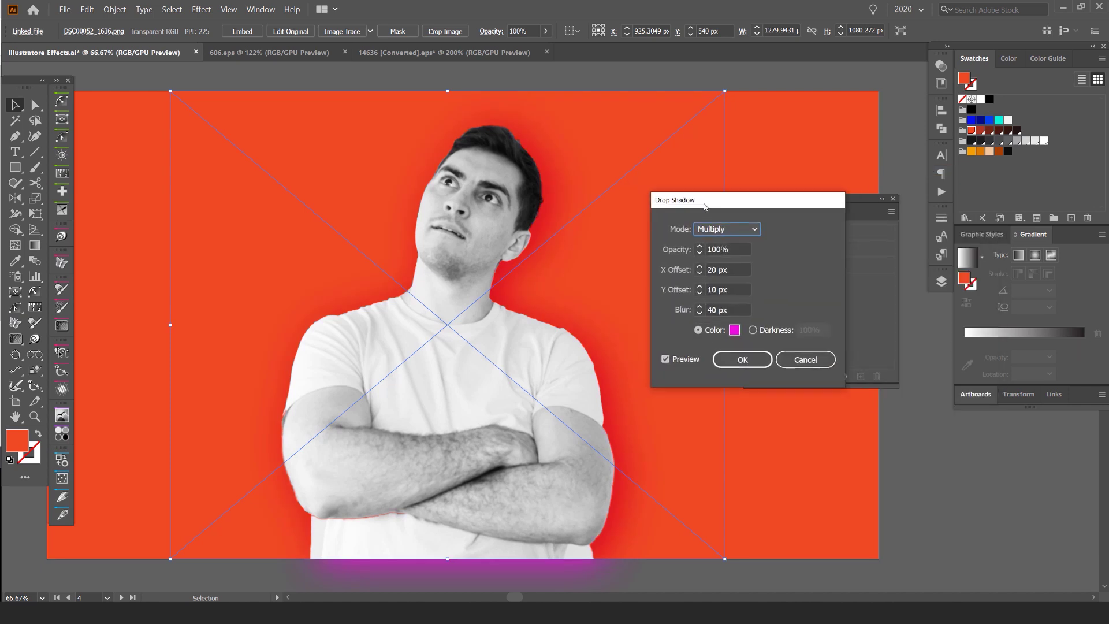
Set the drop shadow colour to black (000000)
click(735, 331)
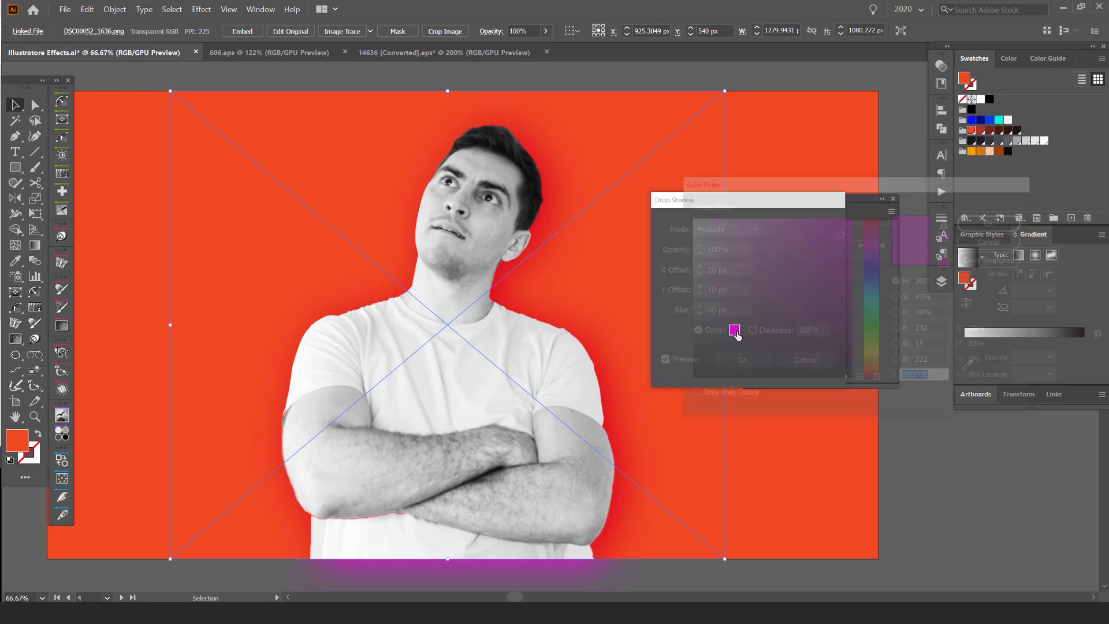
drag(851, 182, 797, 175)
drag(731, 322, 635, 384)
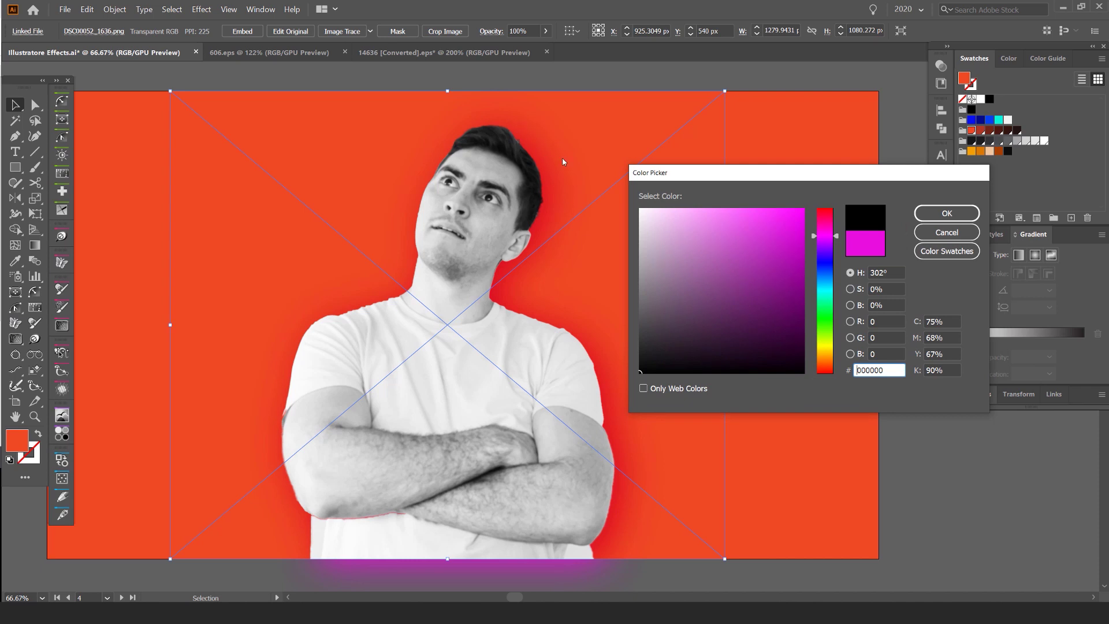
click(933, 212)
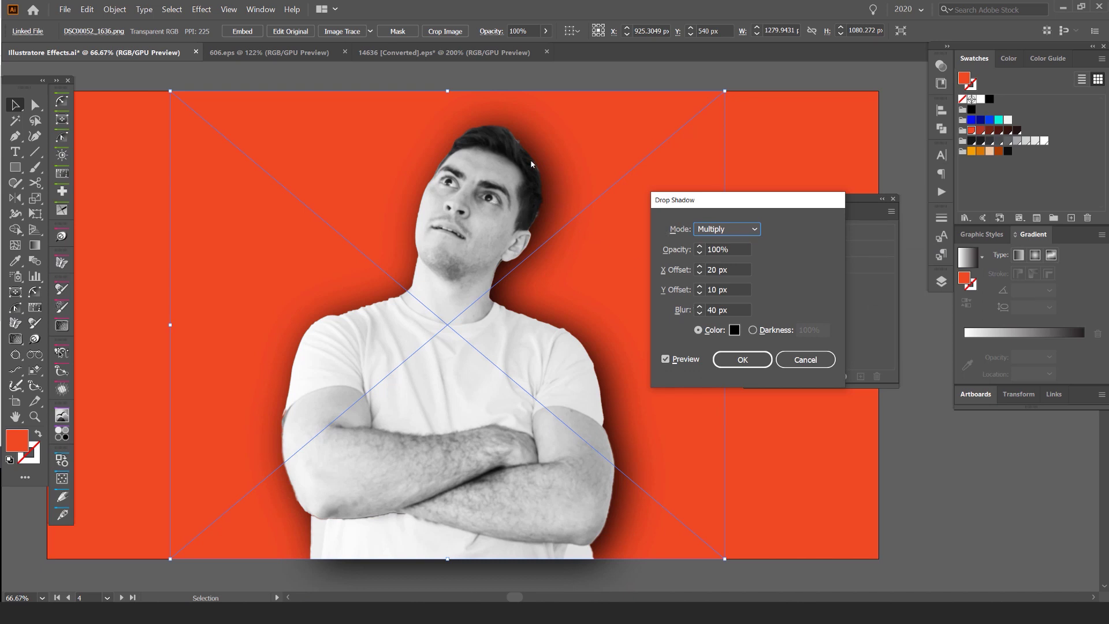
Try lower opacity values for the drop shadow, including 10%
key(Tab)
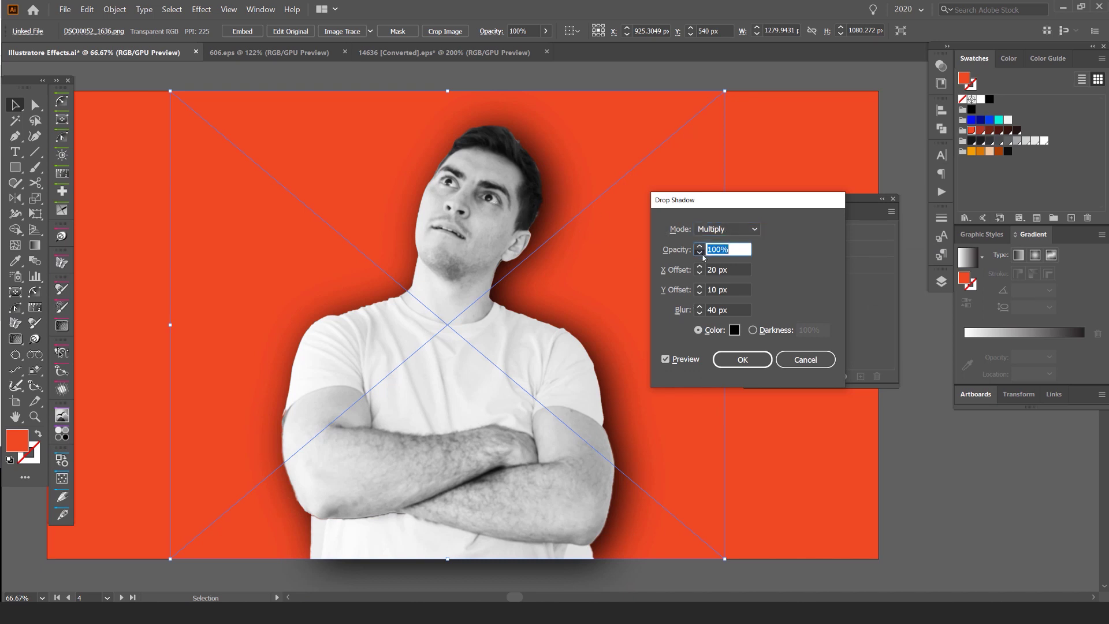
click(701, 253)
click(701, 253)
click(701, 253)
click(700, 253)
click(700, 253)
click(700, 253)
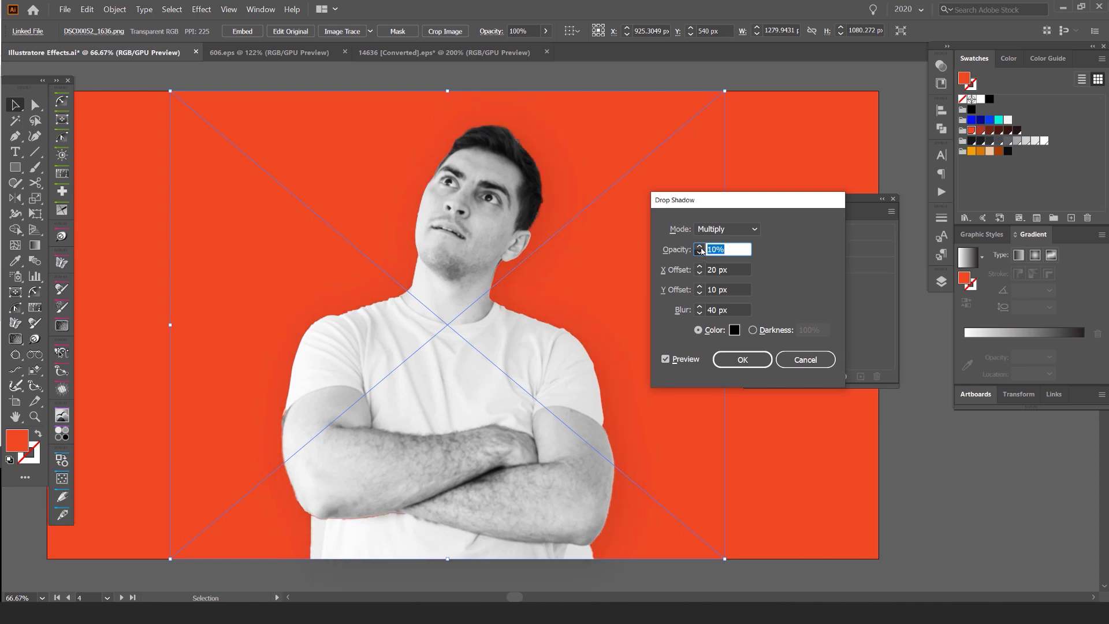
click(701, 253)
click(700, 247)
click(700, 246)
Set the drop shadow's opacity to 100%
click(725, 249)
key(Up)
key(Up)
drag(729, 269, 696, 247)
key(Num_Lock)
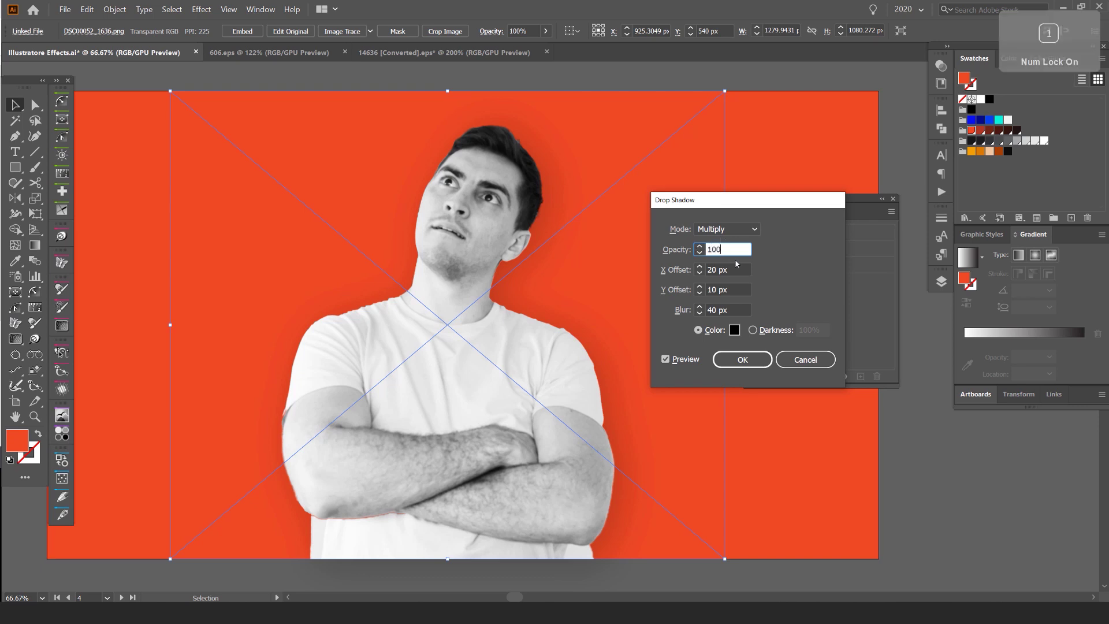
key(Tab)
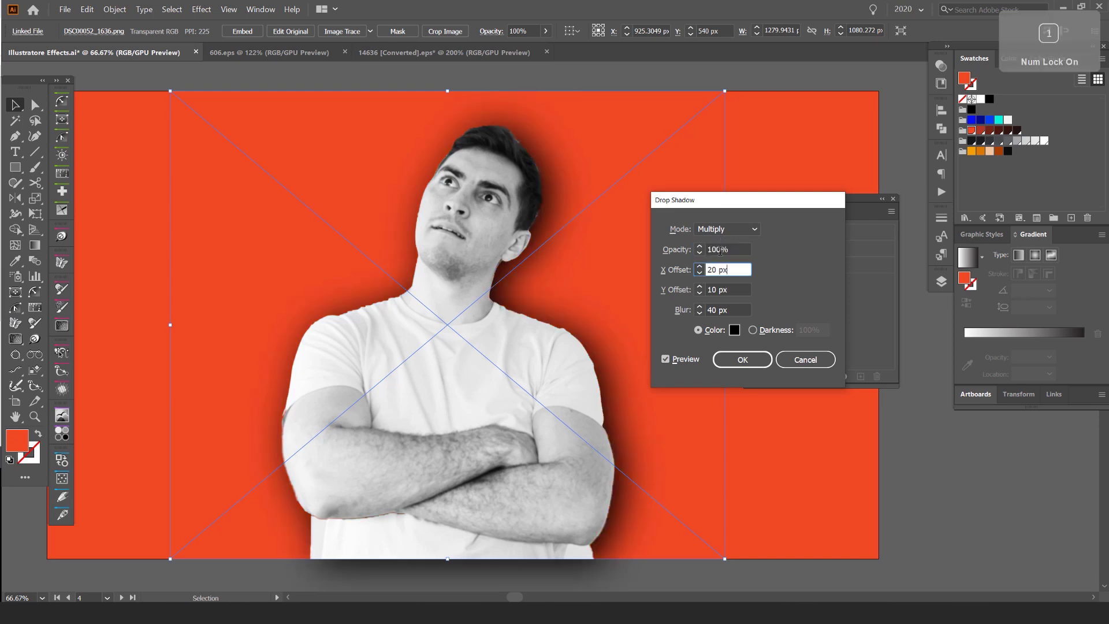
Try different X offsets for the drop shadow, stopping at 0 px
shift+click(699, 273)
shift+click(700, 273)
shift+click(699, 273)
shift+click(700, 266)
shift+click(699, 266)
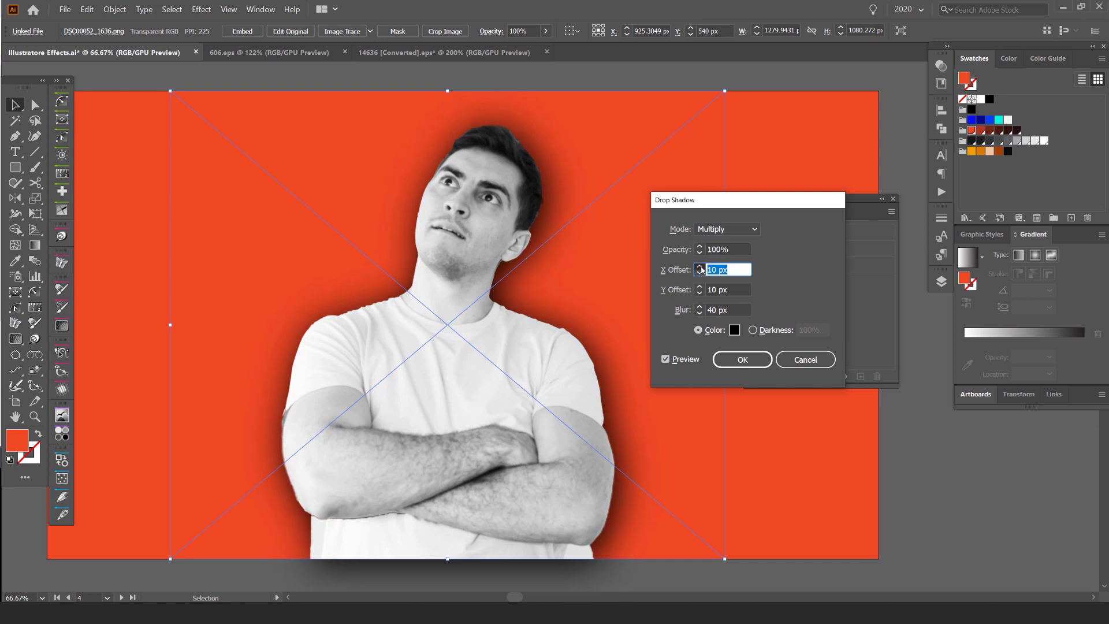
shift+click(700, 266)
shift+click(700, 266)
shift+click(700, 273)
shift+click(700, 273)
shift+click(699, 273)
Try a Y offset of -20 px and strongly negative X offsets such as -60 px for the shadow
shift+click(699, 293)
shift+click(699, 293)
shift+click(699, 293)
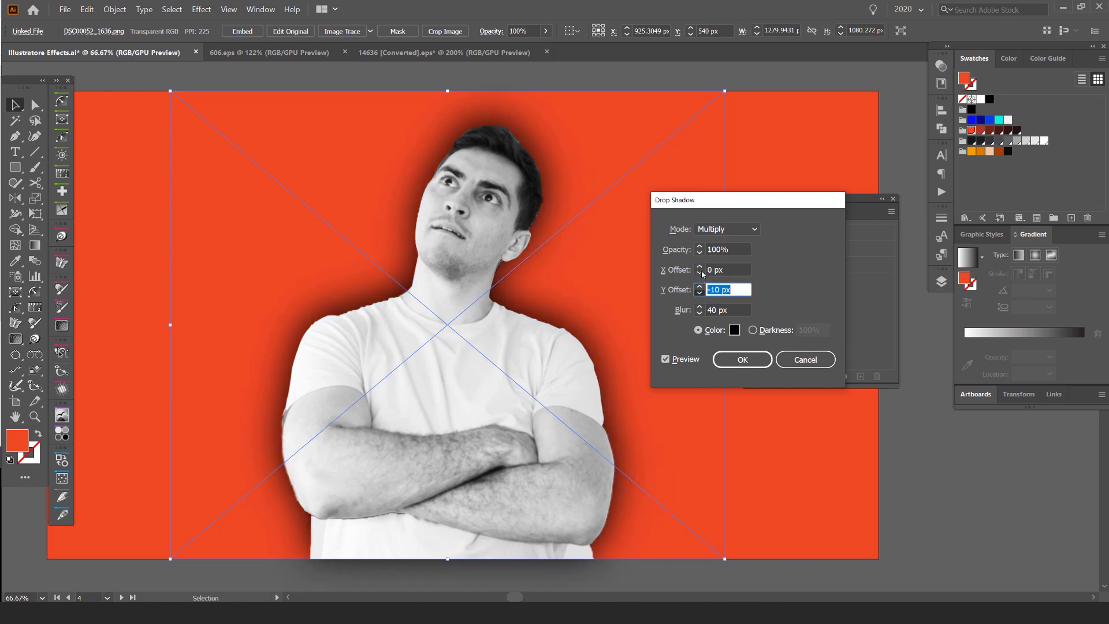
shift+click(701, 273)
shift+click(700, 274)
shift+click(701, 273)
shift+click(700, 273)
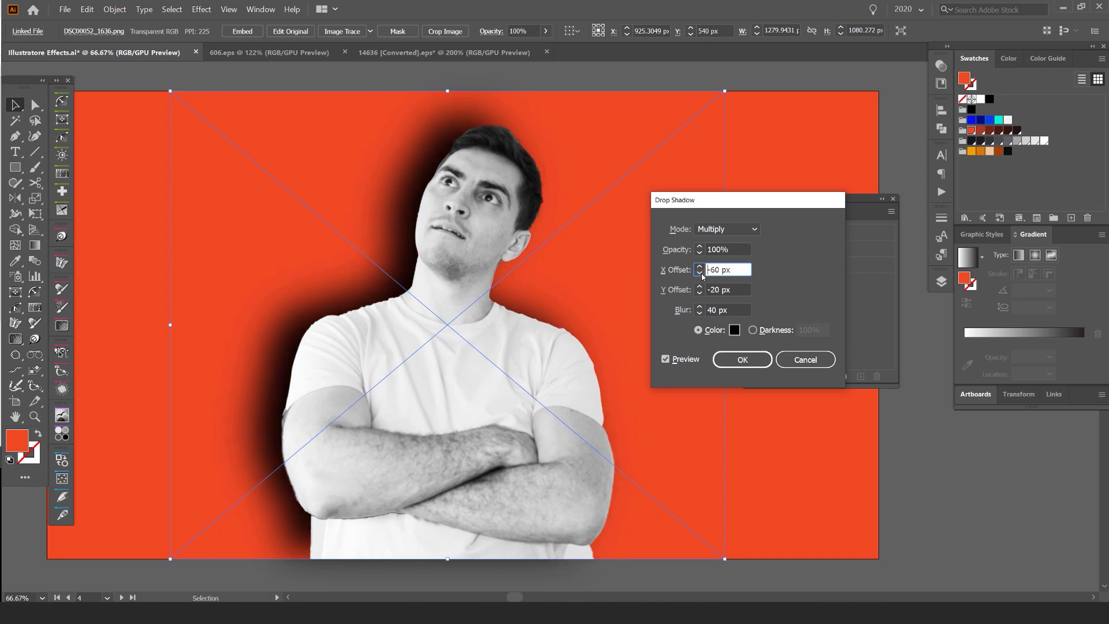
shift+click(700, 274)
Set the drop shadow's X offset to 20 px and its Y offset to 10 px
shift+click(700, 267)
shift+click(700, 267)
shift+click(700, 267)
shift+click(700, 267)
shift+click(699, 267)
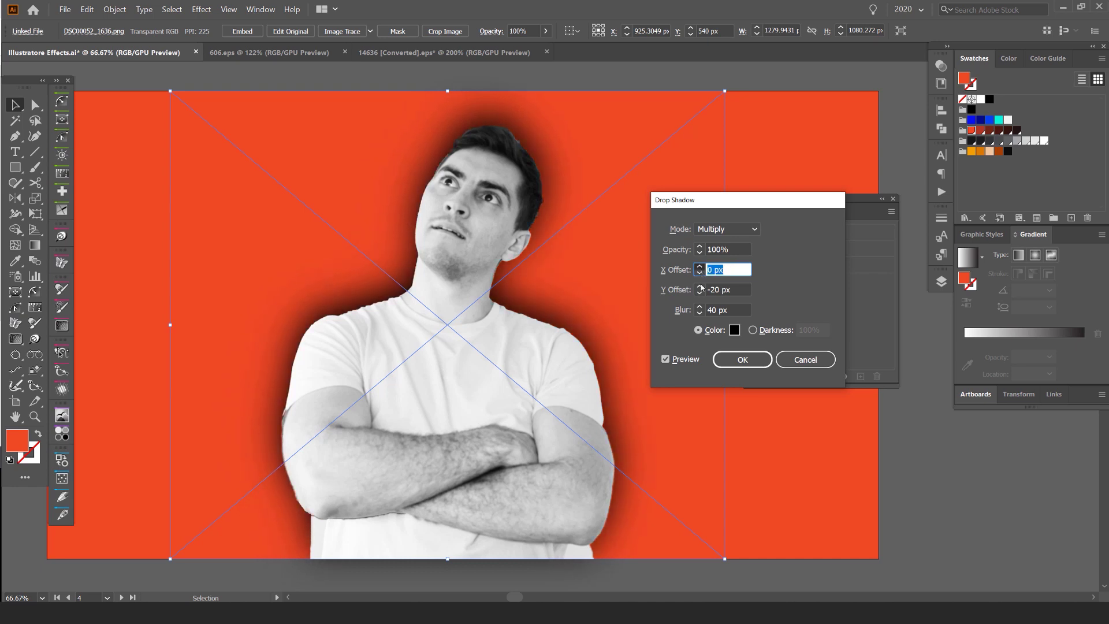
shift+click(700, 287)
shift+click(699, 287)
shift+click(700, 266)
shift+click(701, 267)
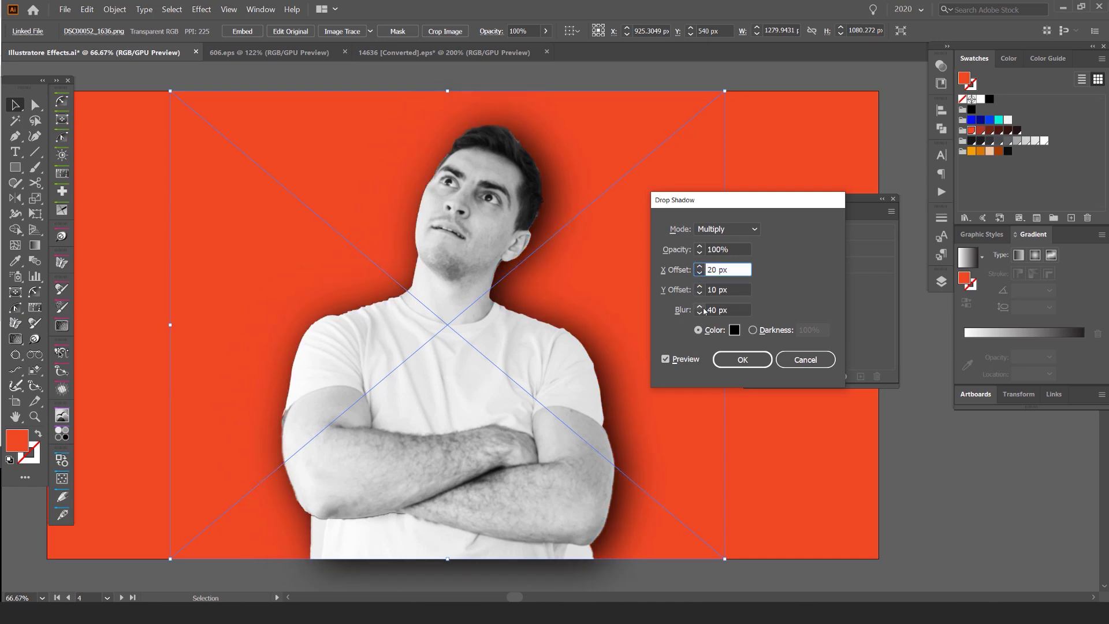
Try a 60 px blur for the drop shadow, and settle on a blur of 10 px
shift+click(700, 308)
shift+click(700, 307)
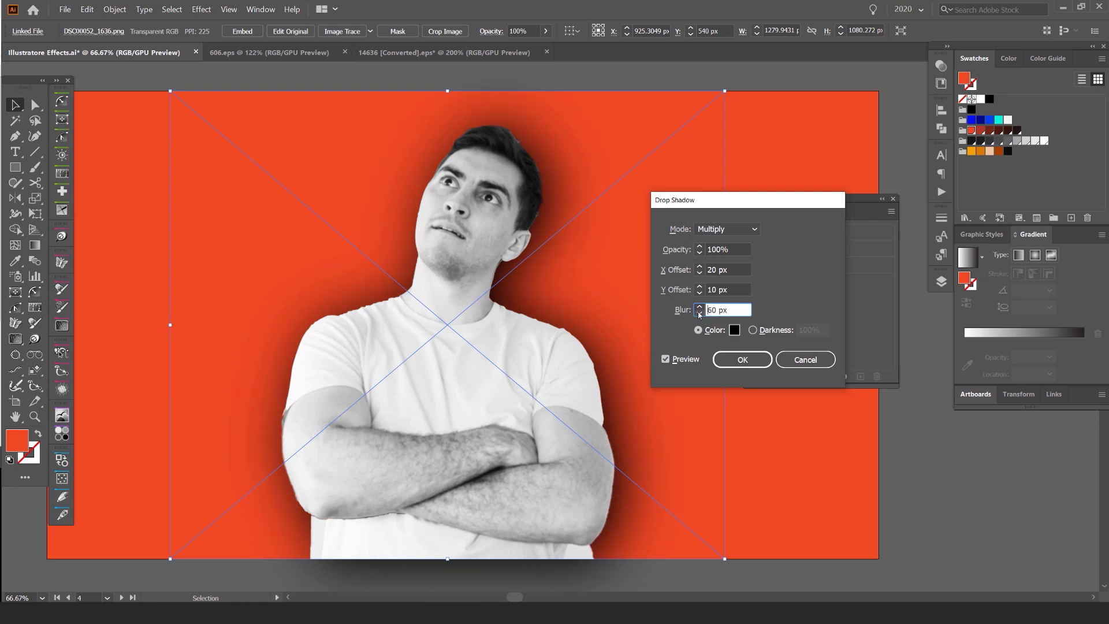
shift+click(699, 313)
shift+click(699, 313)
shift+click(699, 313)
shift+click(699, 313)
shift+click(699, 313)
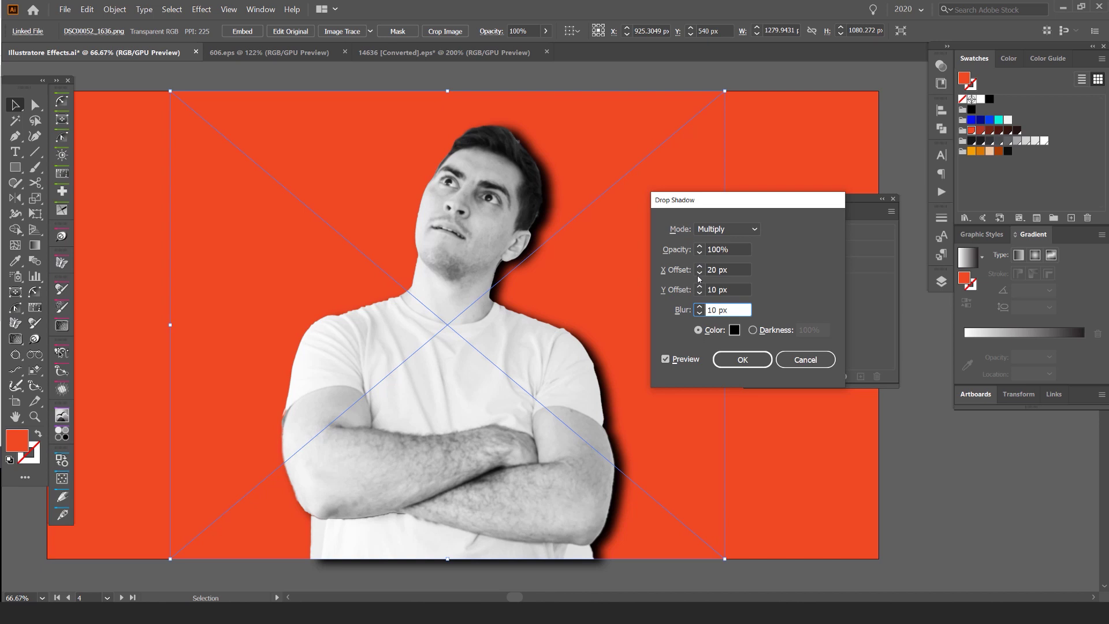
Set the drop shadow's opacity to 70% and apply the effect to the portrait
shift+click(699, 252)
shift+click(699, 252)
shift+click(699, 253)
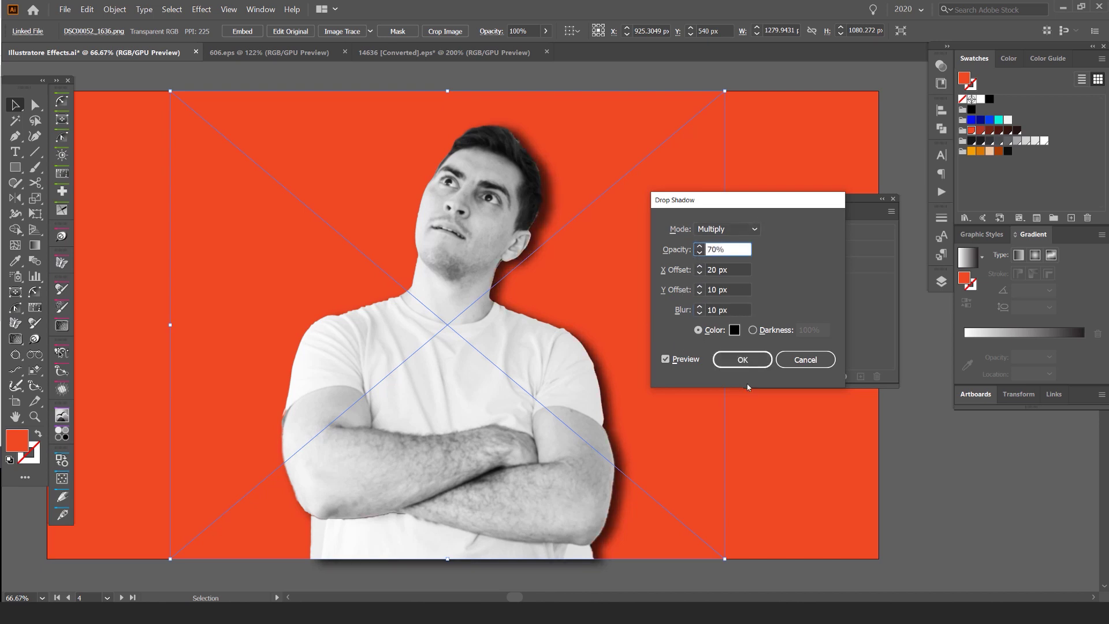
click(743, 361)
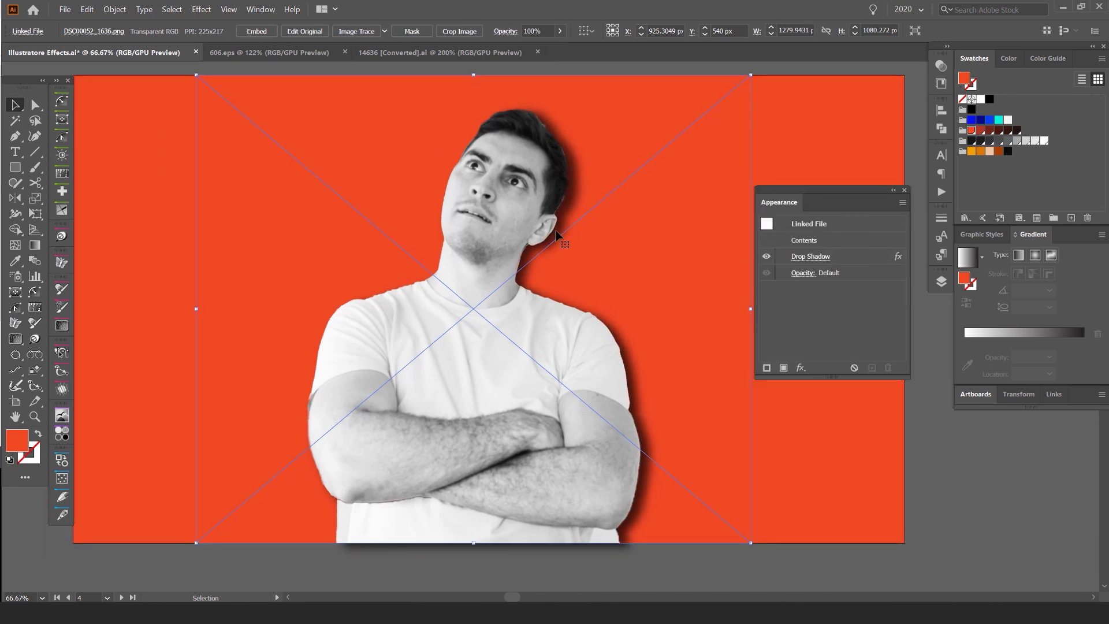
Examine the black shadow around the portrait's head, ear and shoulder against the red background
scroll(554, 211, right, 2)
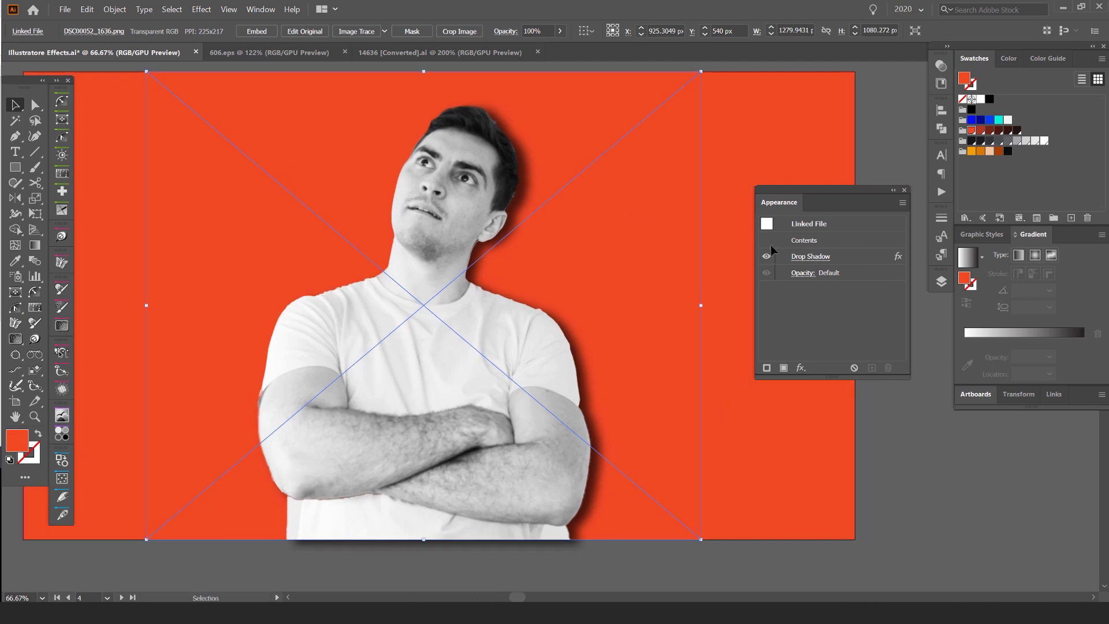
scroll(541, 200, up, 1)
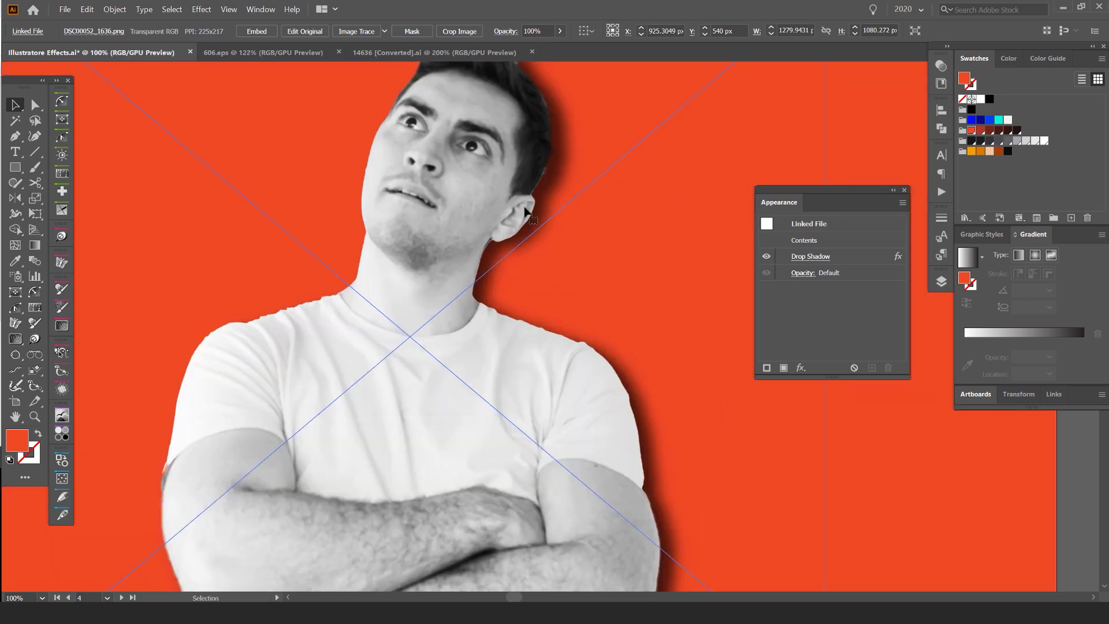
scroll(526, 211, down, 2)
scroll(595, 188, left, 2)
scroll(601, 178, up, 1)
drag(632, 196, 510, 200)
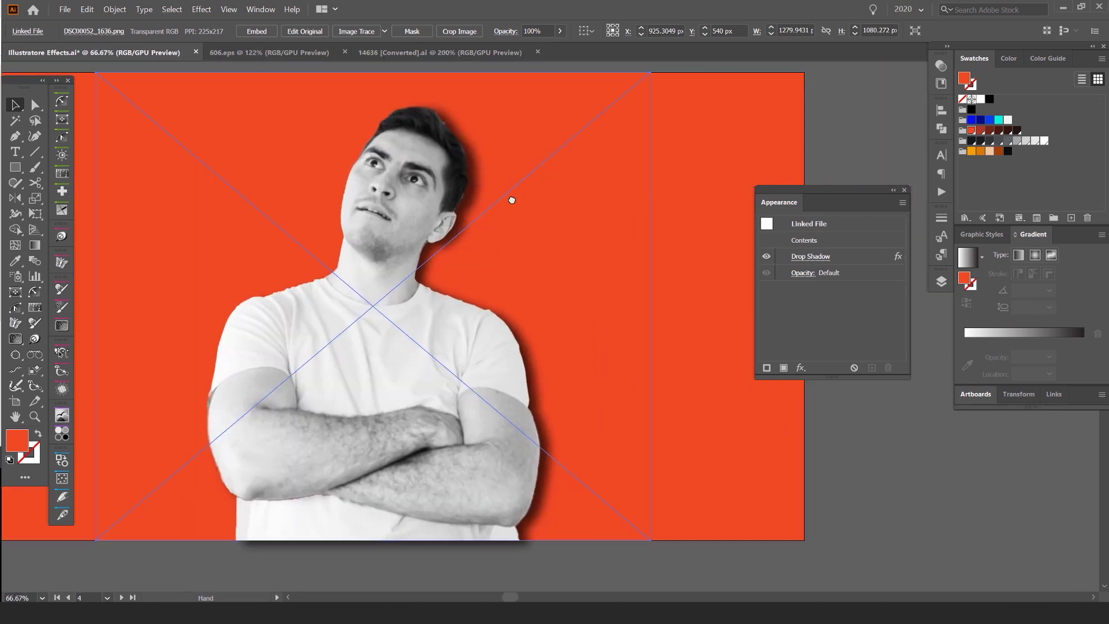
click(715, 156)
Reopen the portrait's existing drop shadow effect and bring up the saved color swatches for the shadow color
click(384, 247)
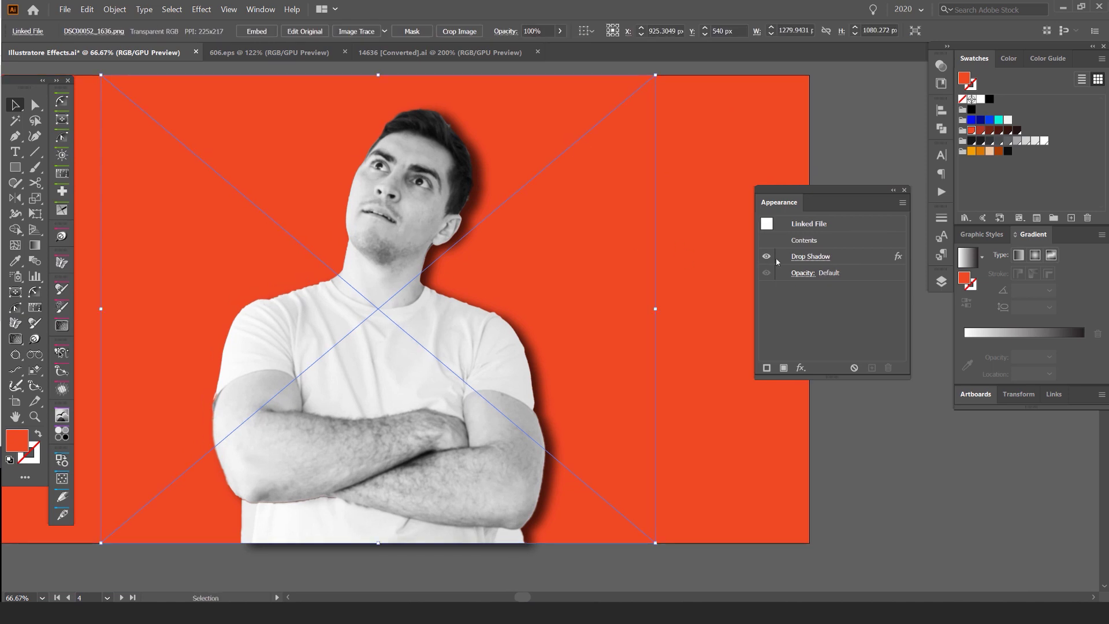
click(811, 256)
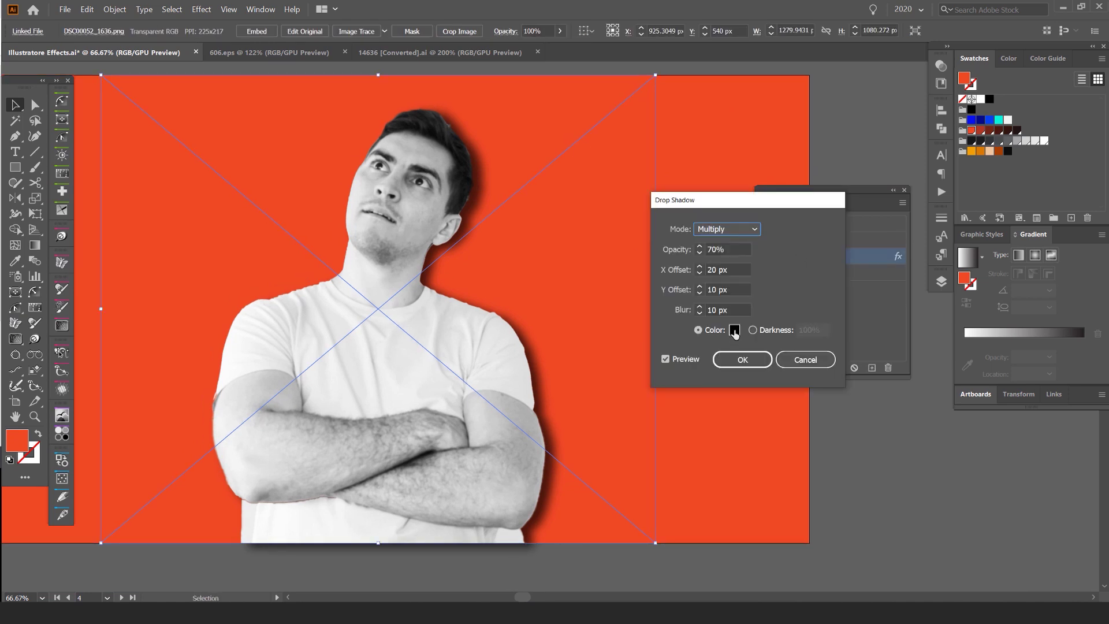
click(734, 330)
drag(837, 238, 837, 293)
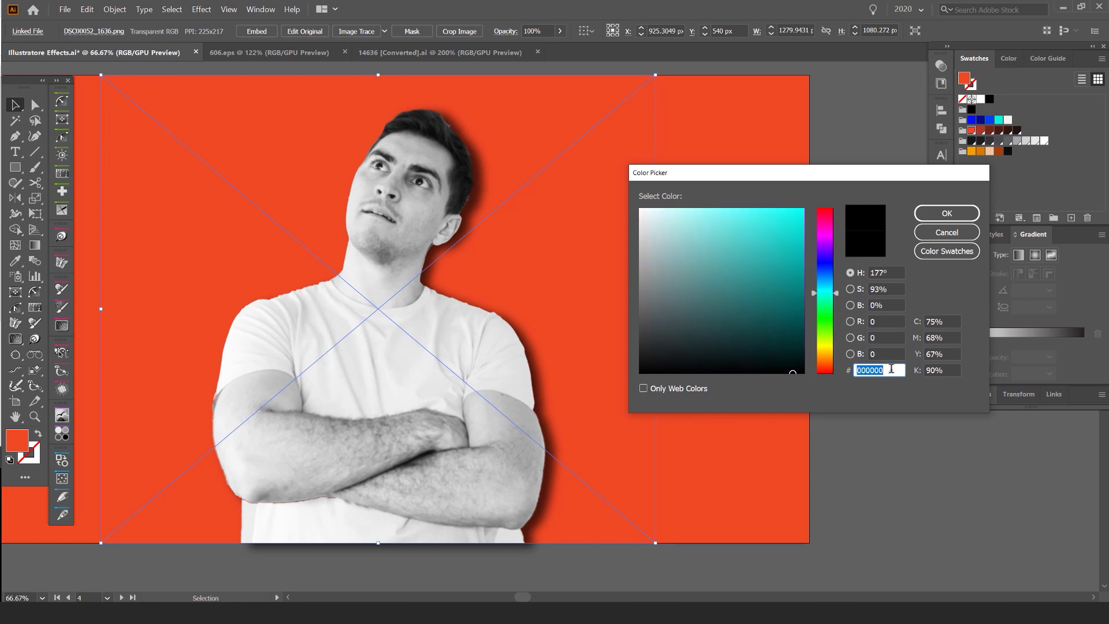
click(928, 254)
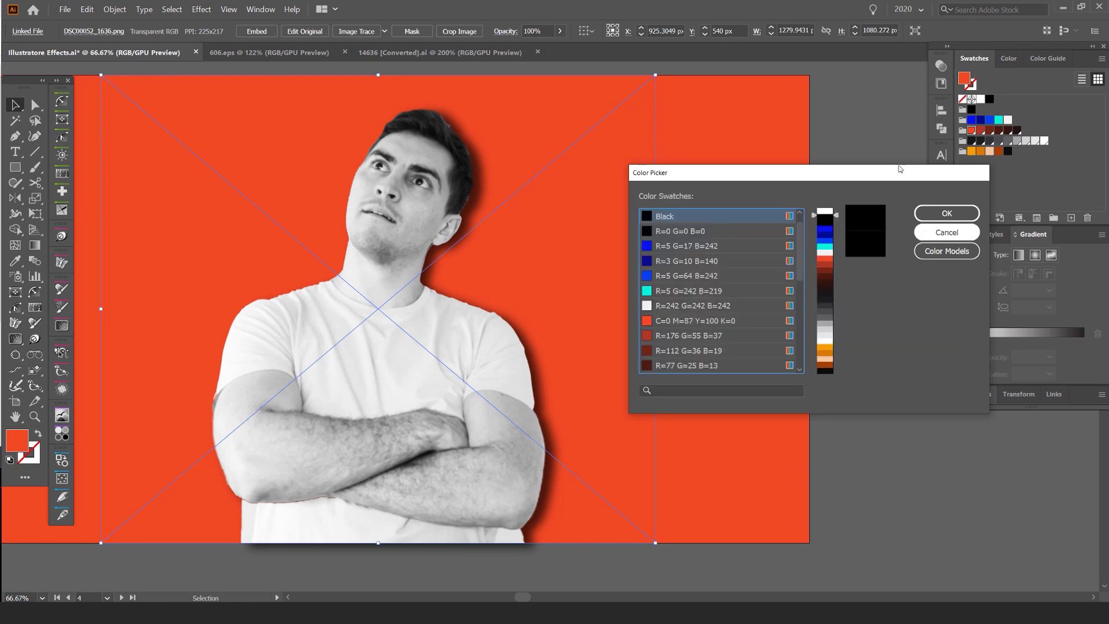
drag(784, 179, 730, 154)
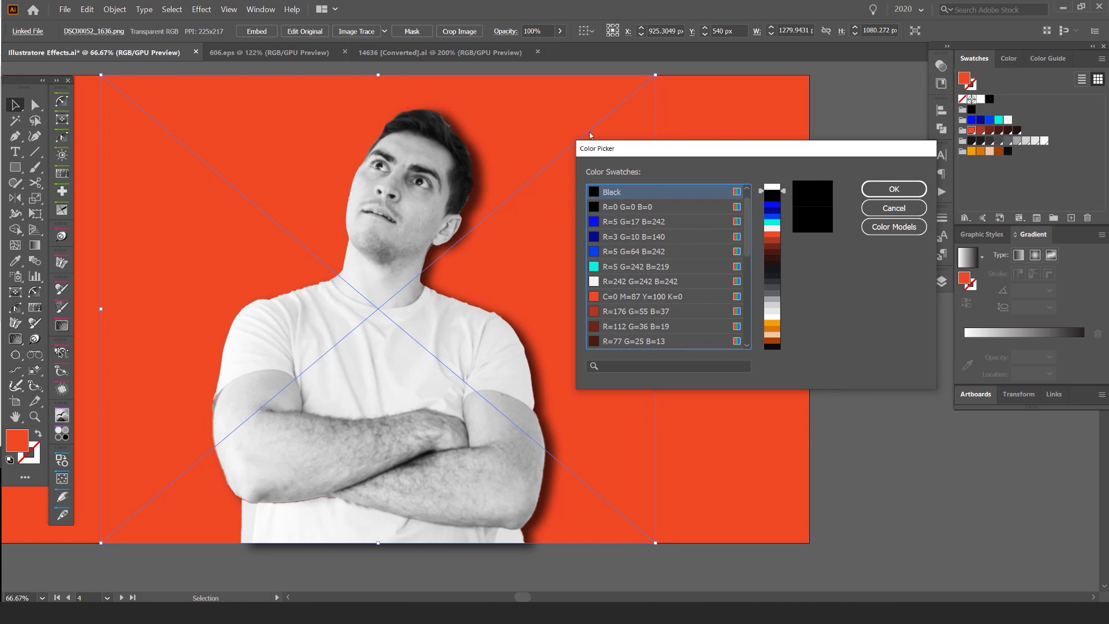
Try several red swatches for the drop shadow and set its color to R=176 G=55 B=37
scroll(674, 249, down, 4)
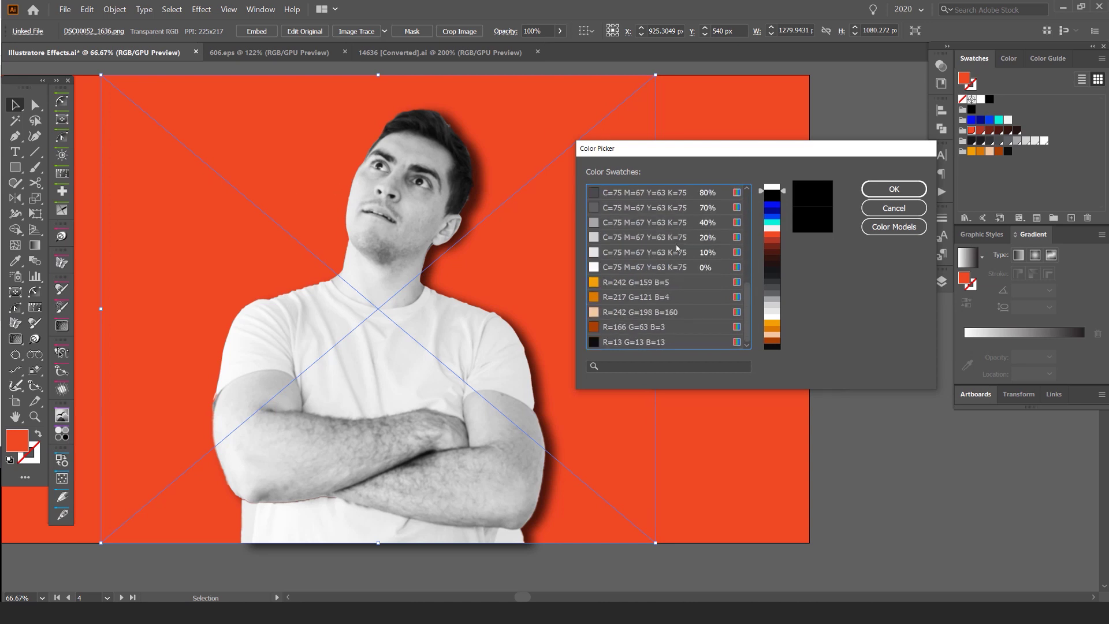
scroll(677, 258, up, 6)
scroll(675, 307, down, 5)
scroll(659, 286, up, 6)
scroll(654, 279, down, 1)
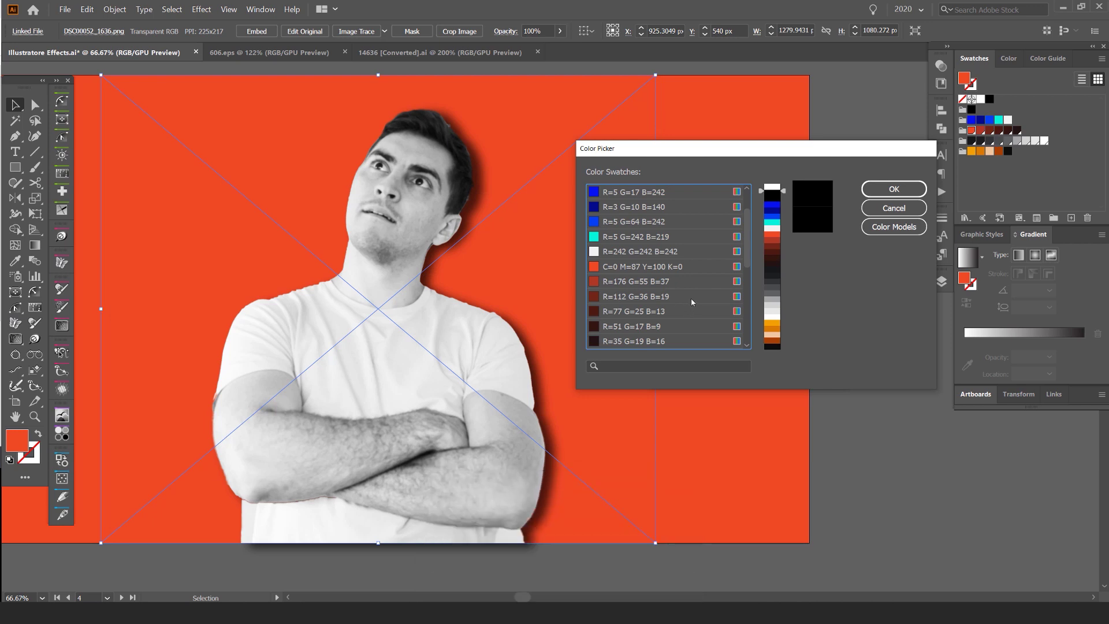
click(635, 289)
click(628, 296)
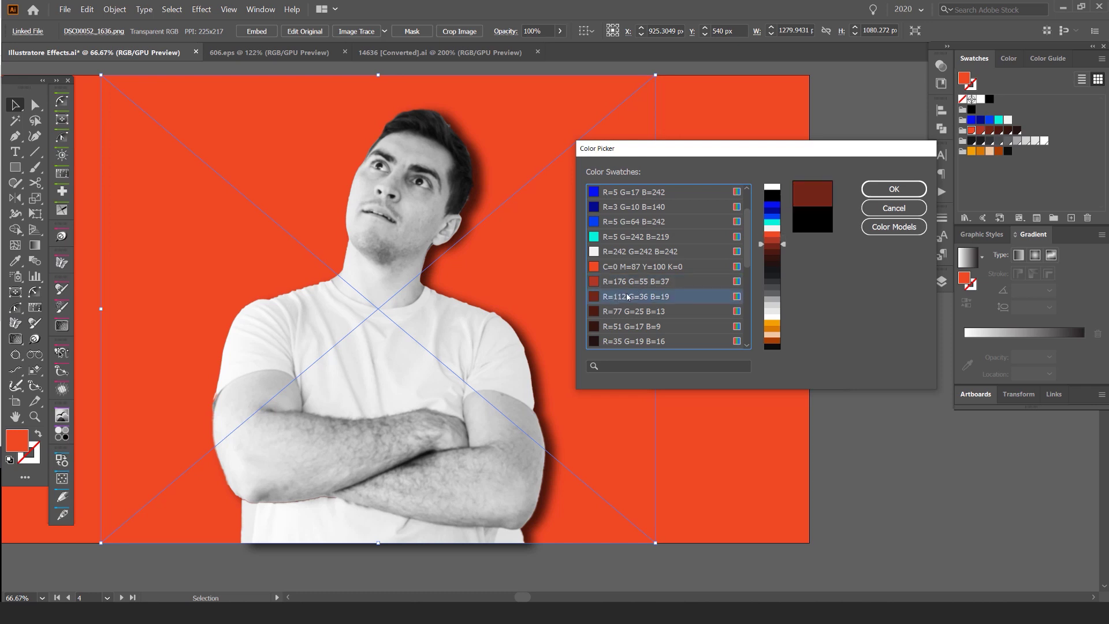
click(666, 270)
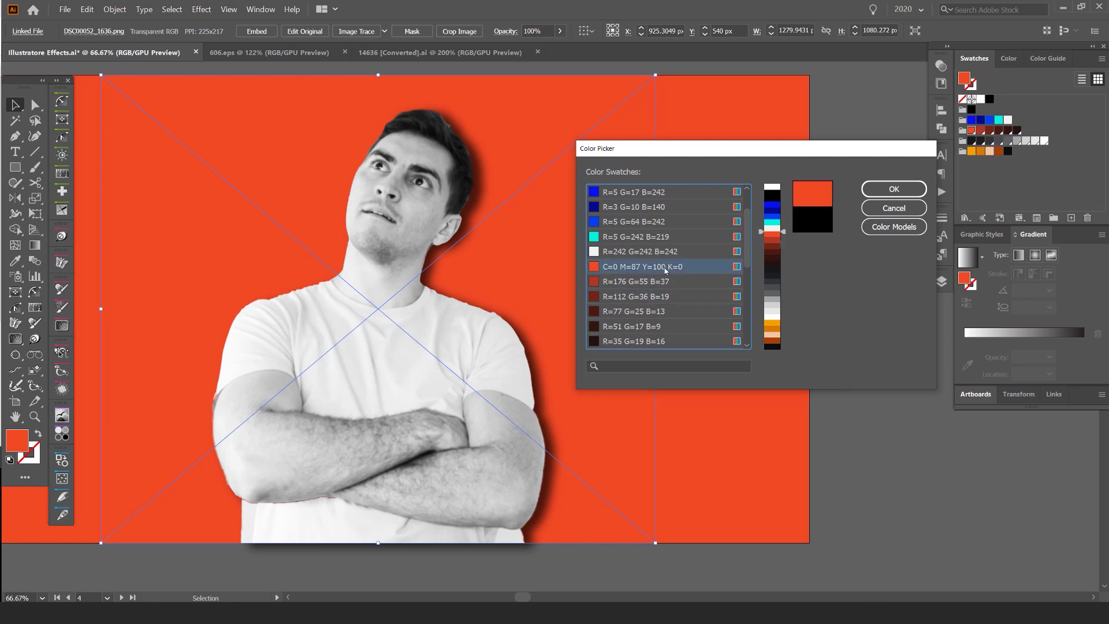
click(639, 283)
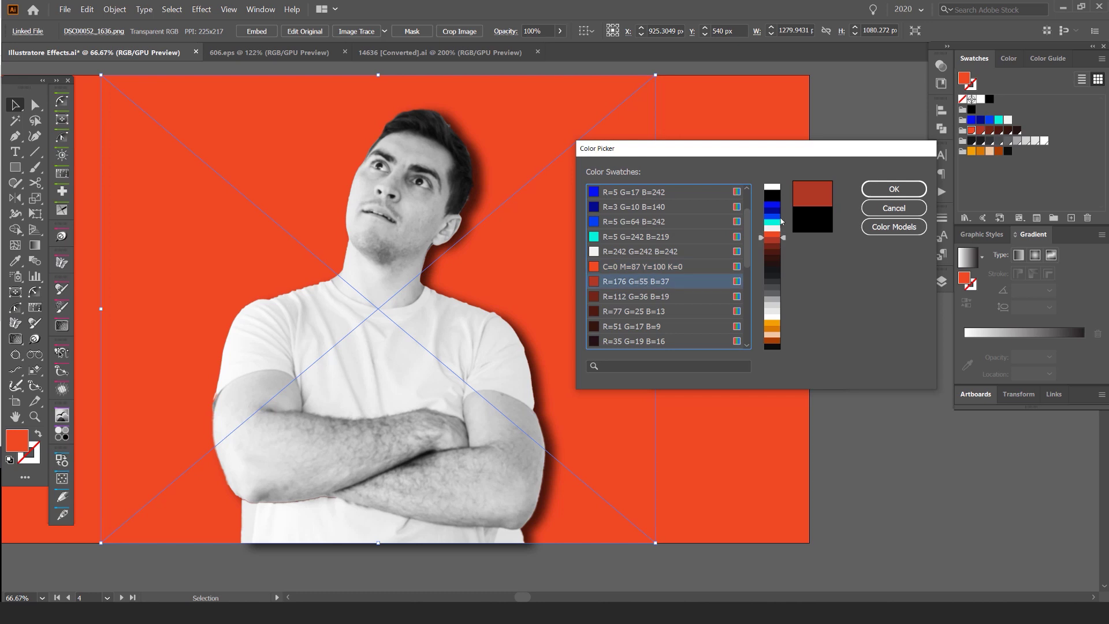
click(889, 192)
Try the Normal blending mode for the red shadow and return the mode to Multiply
click(725, 228)
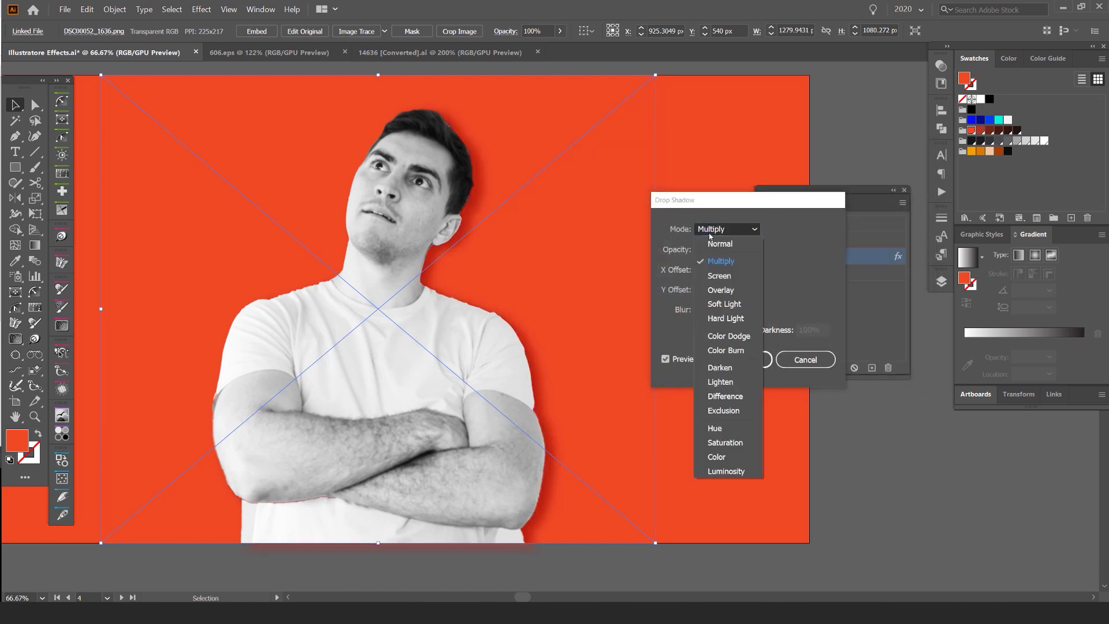
click(719, 242)
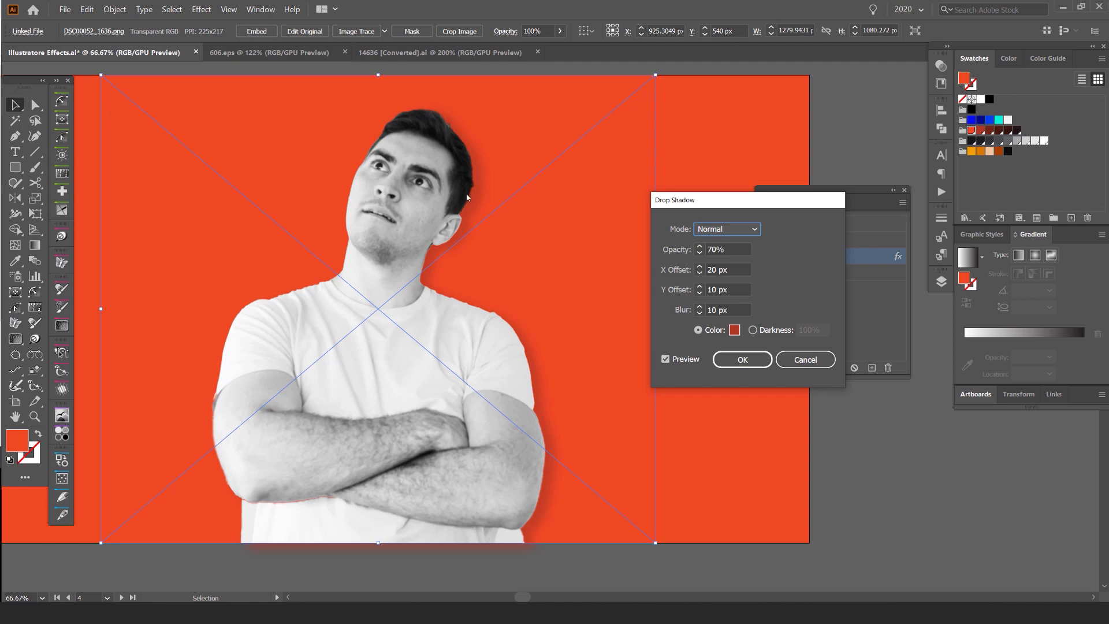
click(727, 229)
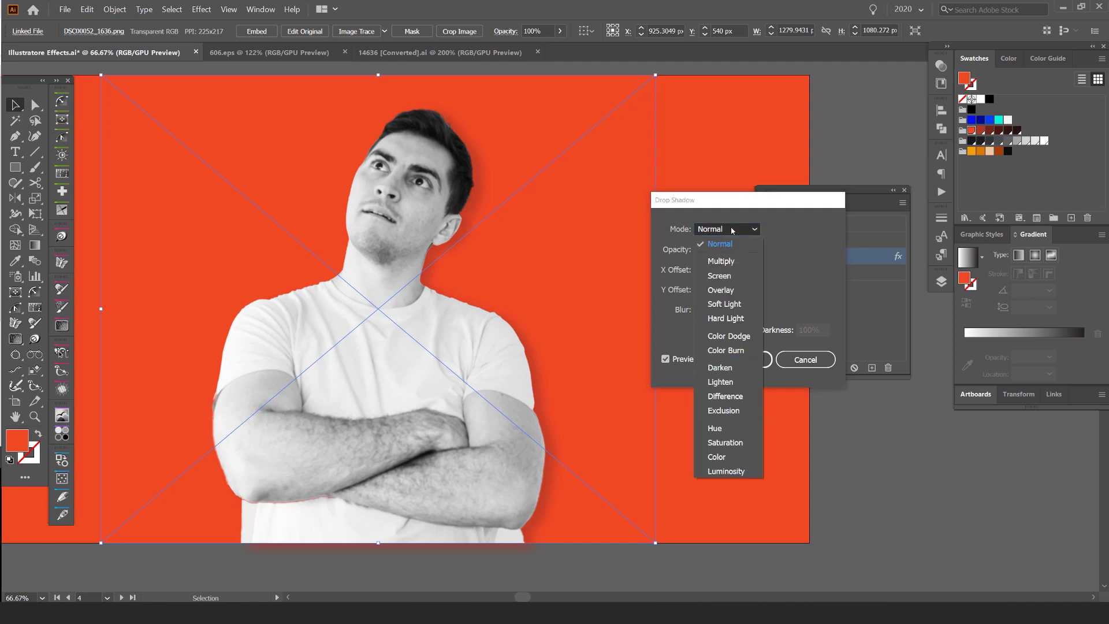
click(719, 257)
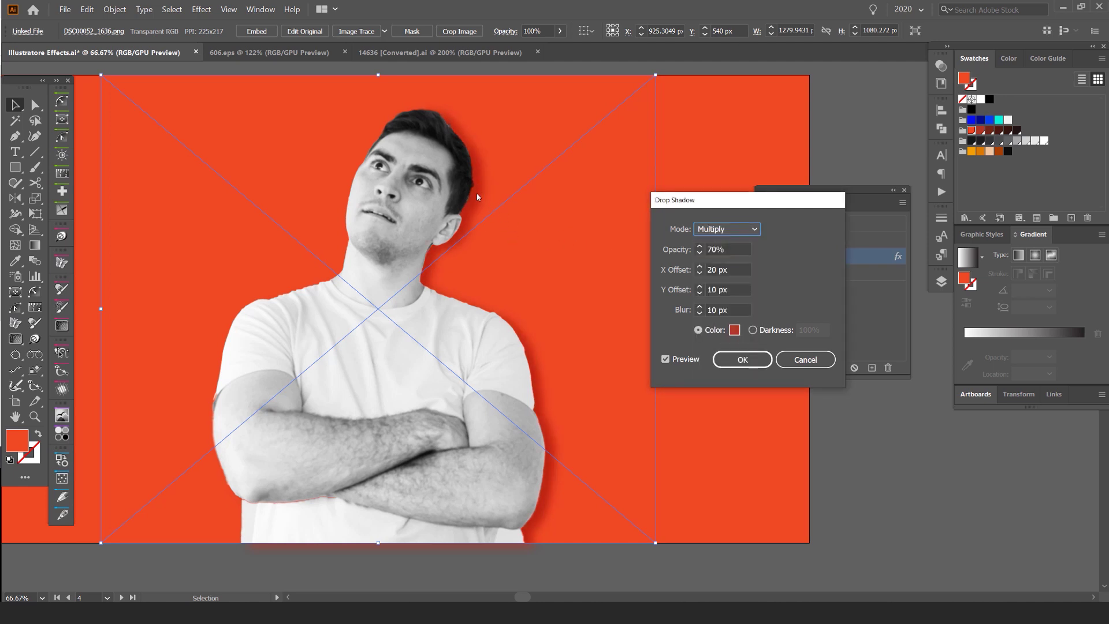
Set the red drop shadow's opacity to 100%, apply it and deselect the portrait
click(700, 247)
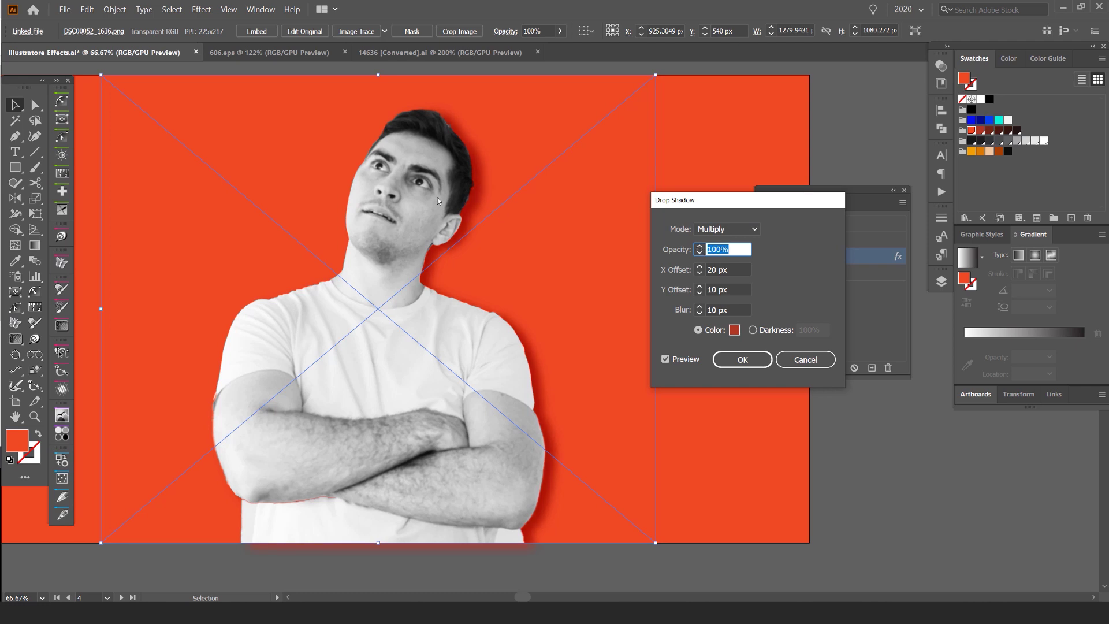
click(744, 360)
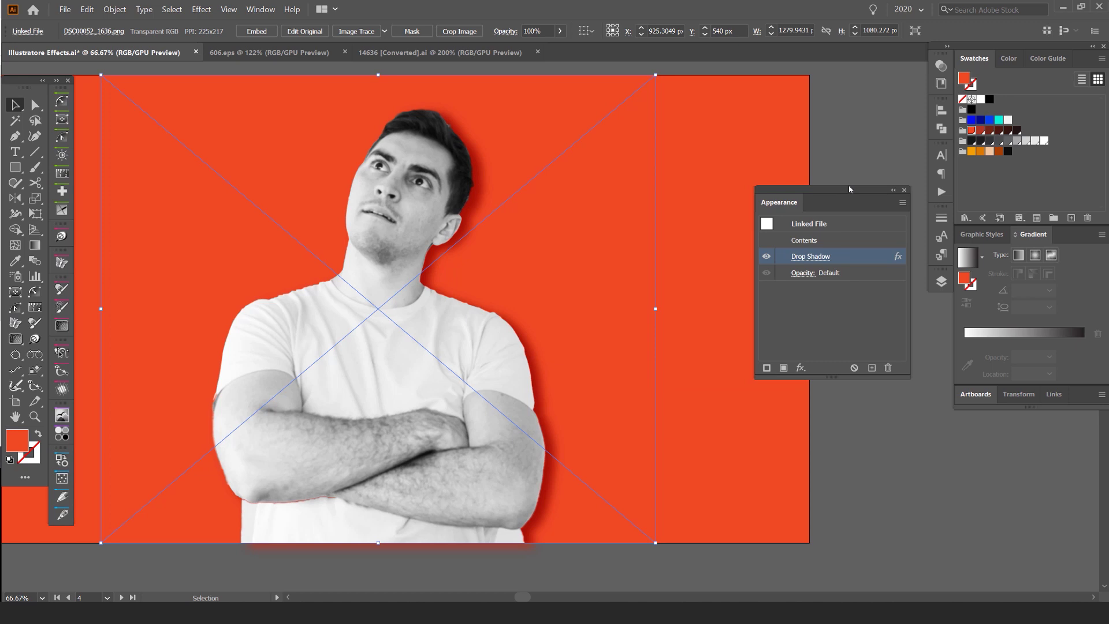
drag(848, 189, 866, 194)
click(802, 185)
Examine the red shadow up close along the portrait's ear, neck and shoulder edge
scroll(543, 276, up, 1)
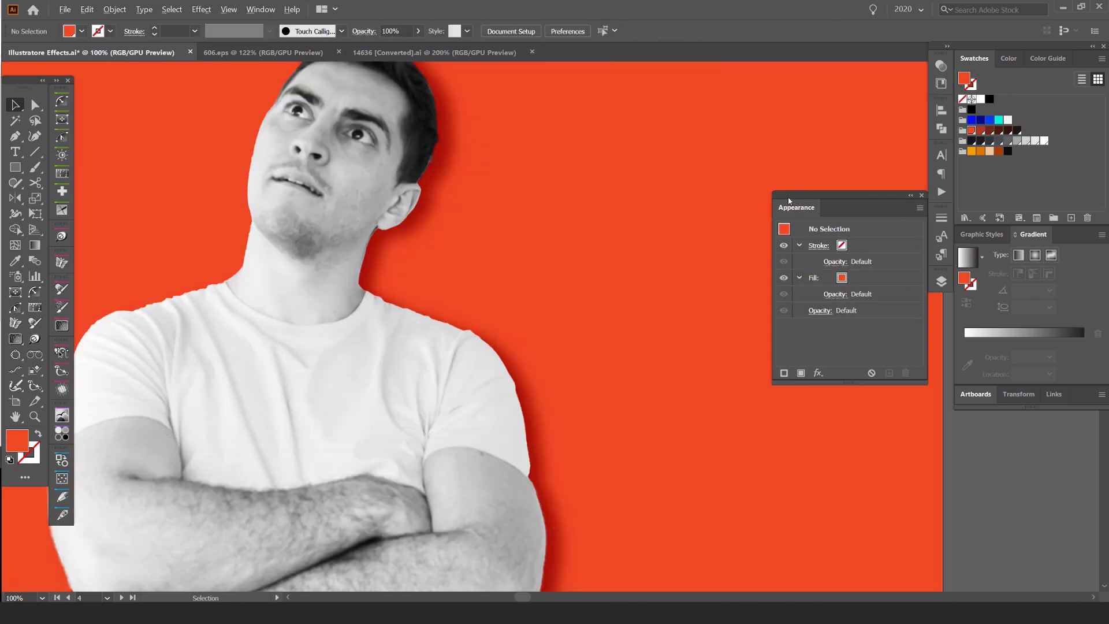
drag(790, 196, 851, 200)
drag(541, 202, 658, 215)
scroll(454, 244, up, 3)
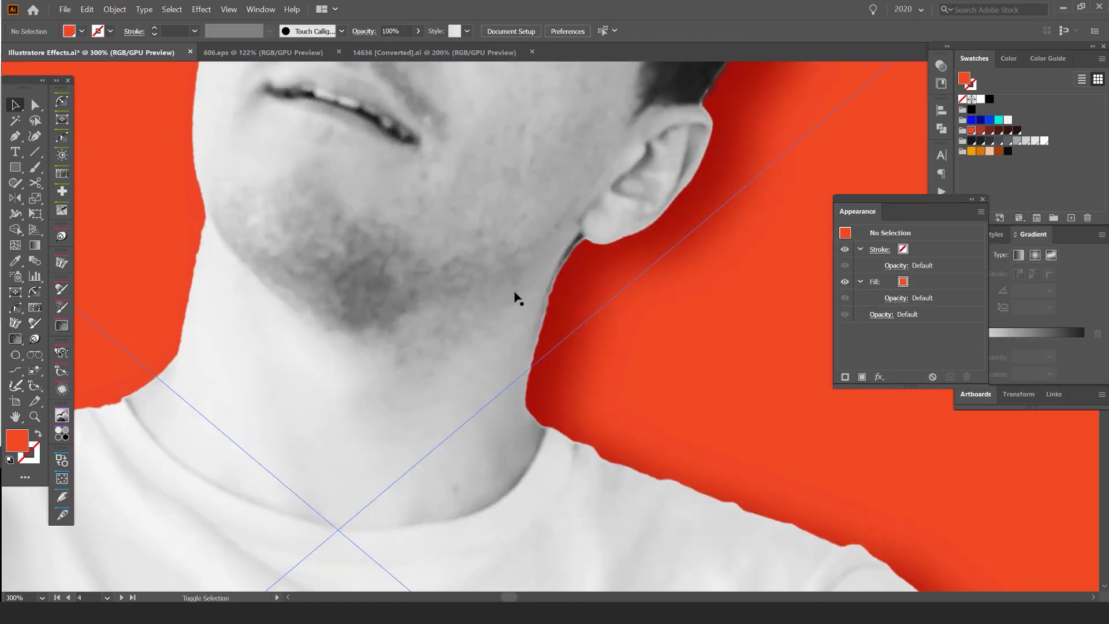
scroll(1078, 583, up, 1)
scroll(404, 399, up, 1)
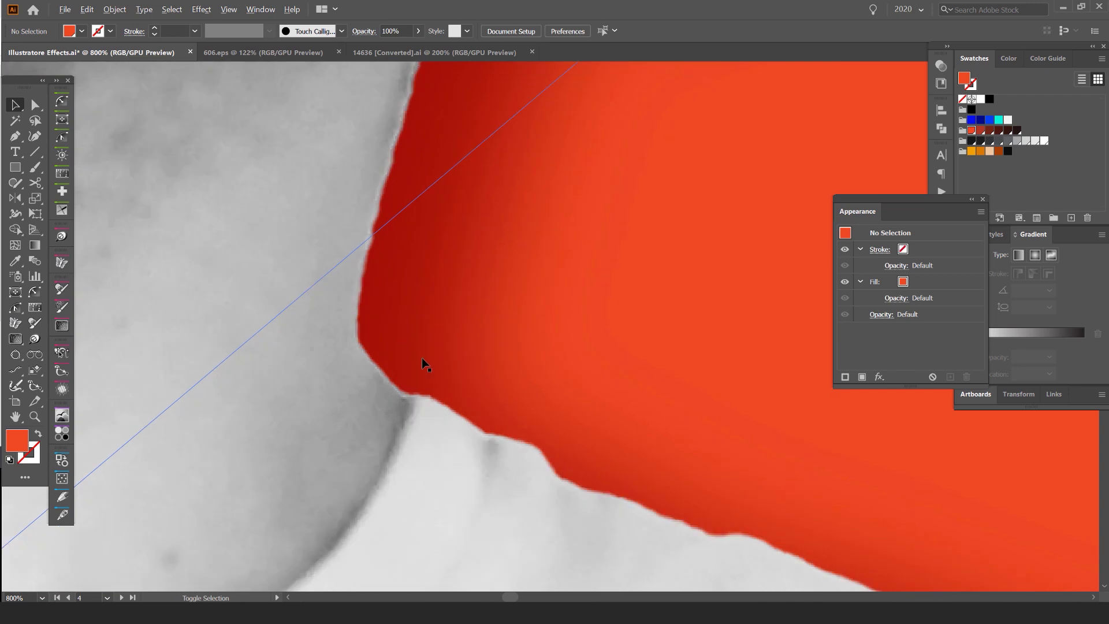
scroll(454, 282, down, 6)
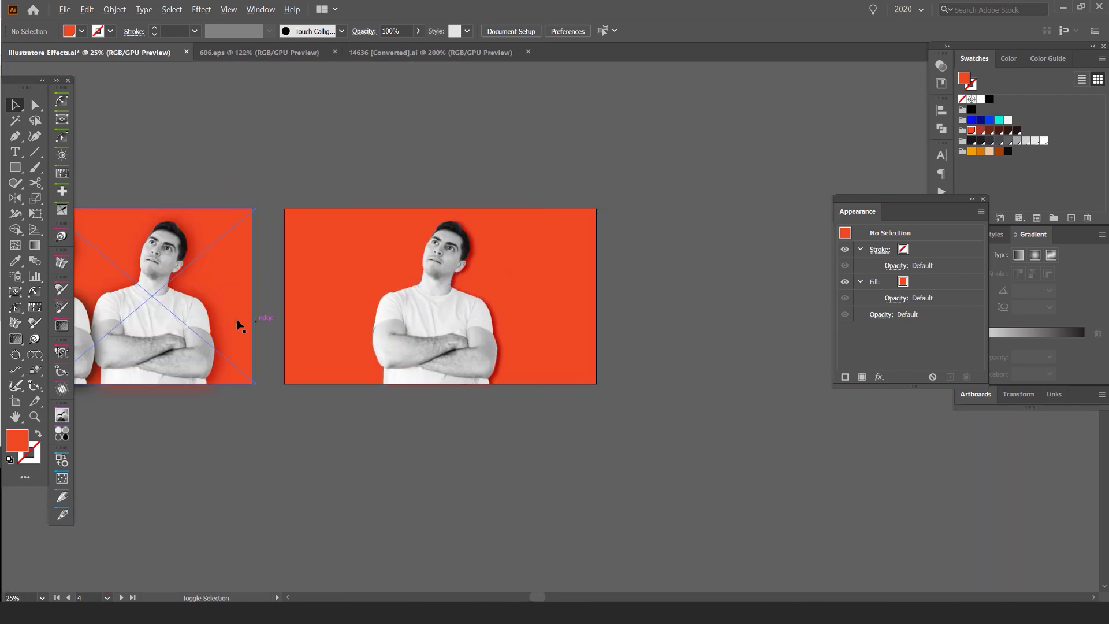
Place the black-shadow portrait from the neighbouring artboard in front, beside the red-shadow portrait, and compare the two shadows
scroll(237, 324, up, 1)
drag(228, 337, 453, 352)
drag(186, 326, 500, 318)
key(ctrl+shift+bracketright)
drag(593, 349, 436, 338)
scroll(682, 332, up, 2)
drag(632, 349, 485, 364)
drag(570, 383, 692, 429)
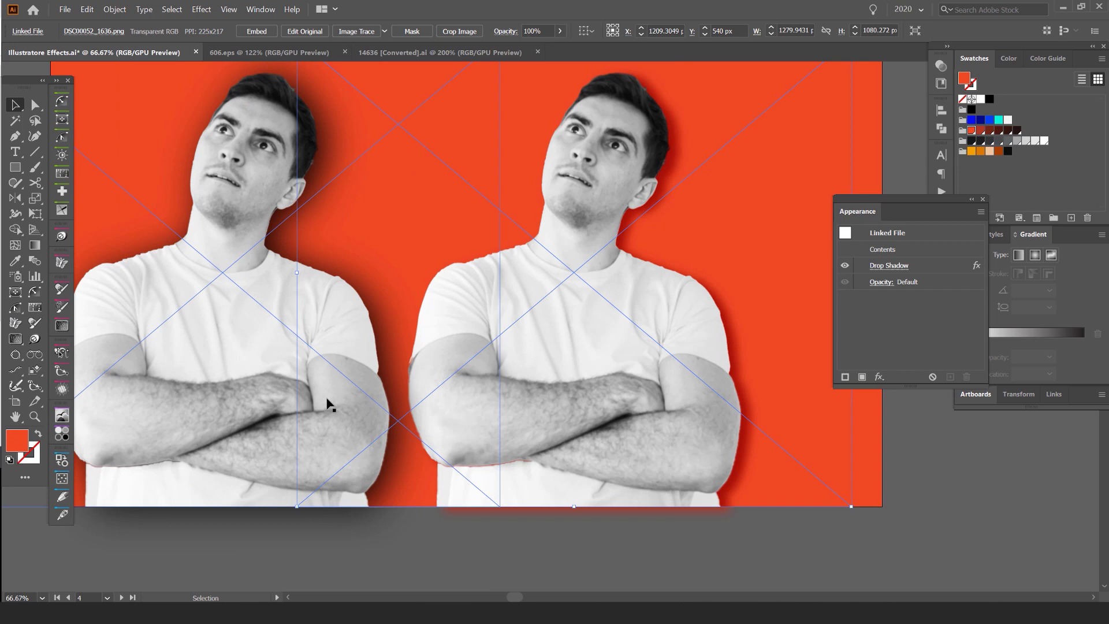
scroll(327, 399, down, 1)
click(692, 547)
drag(688, 555, 702, 546)
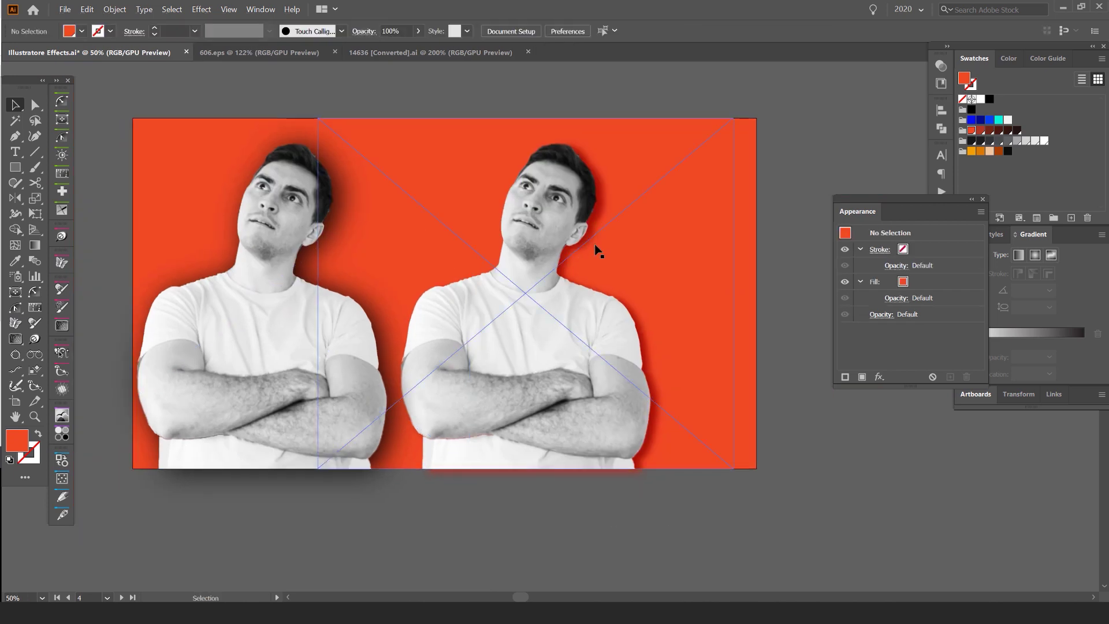
Delete the black-shadow portrait and move the red-shadow portrait back near the middle of the artboard
click(312, 324)
key(Delete)
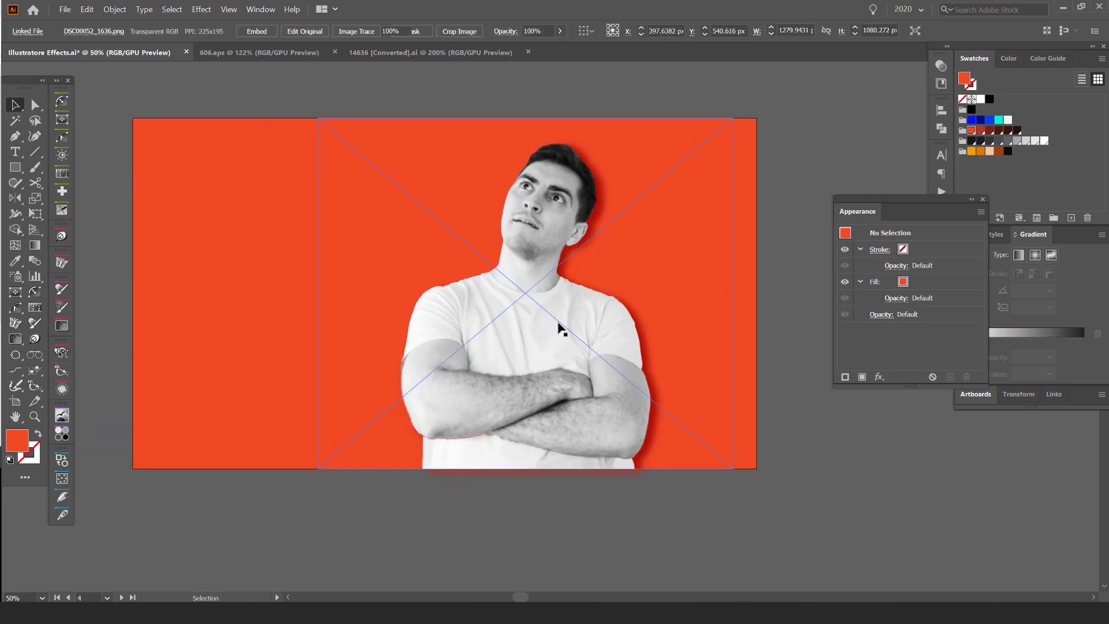
drag(553, 325, 490, 320)
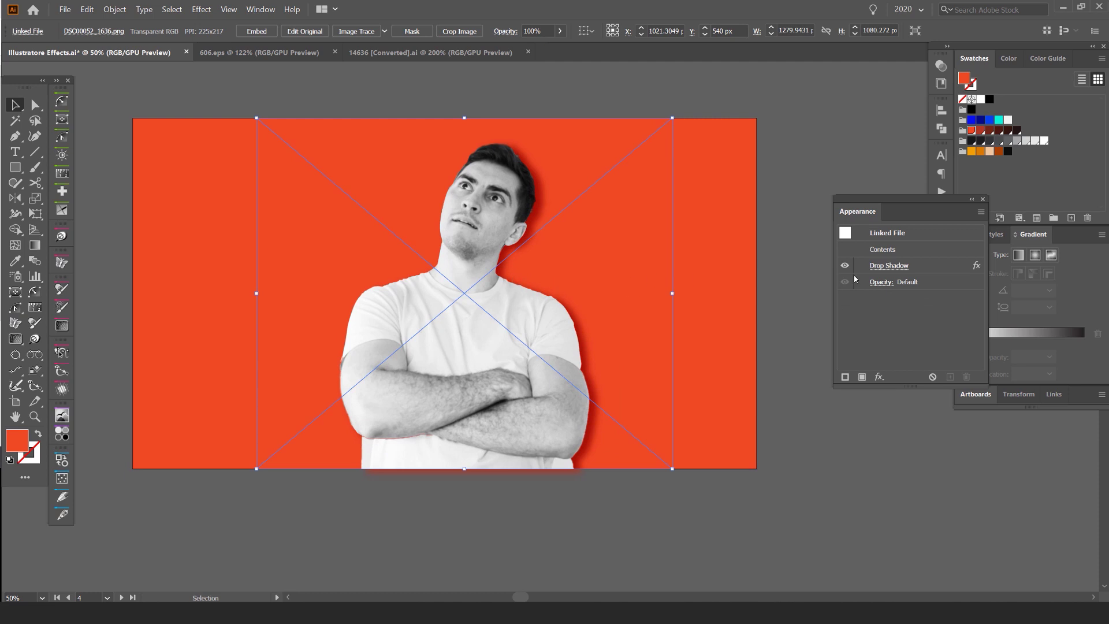
Change the portrait's drop shadow color to the darker red swatch R=112 G=36 B=19
click(882, 266)
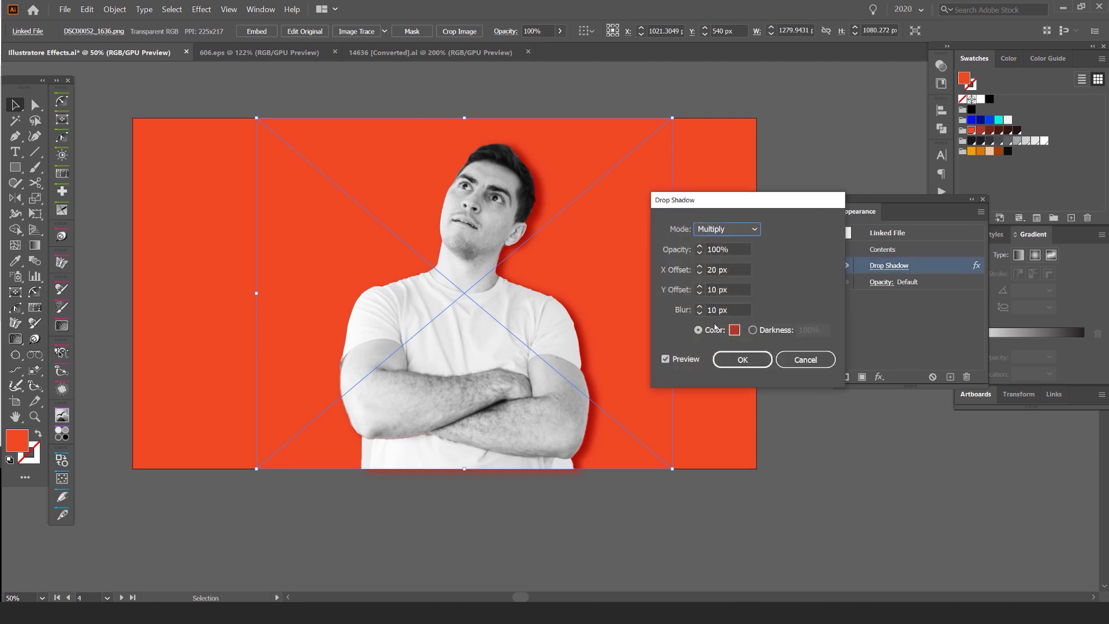
click(734, 330)
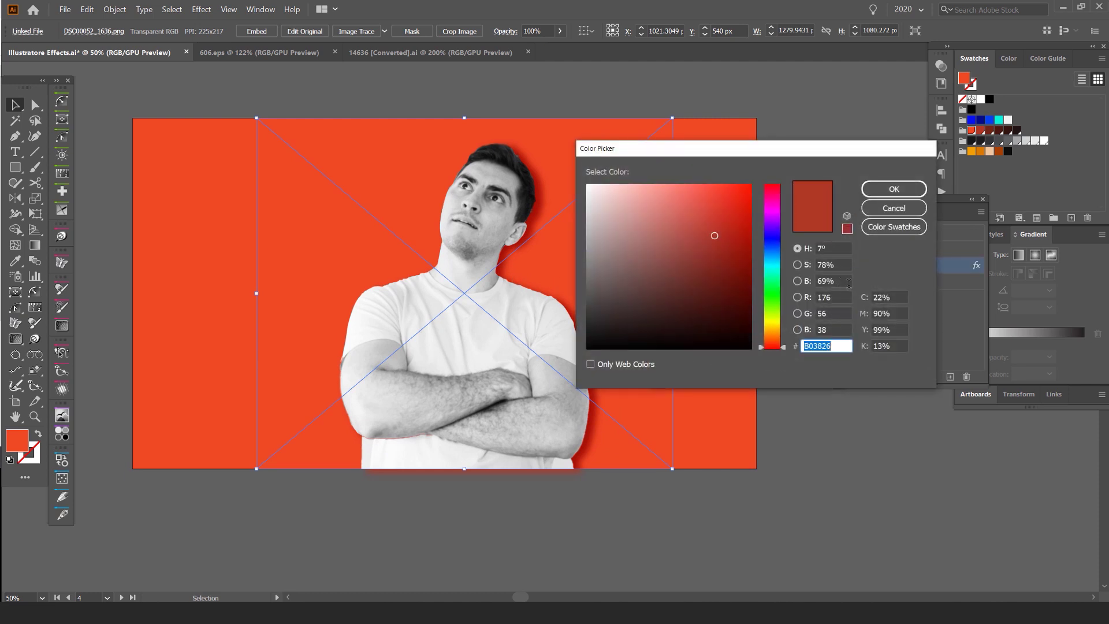
click(883, 229)
click(636, 207)
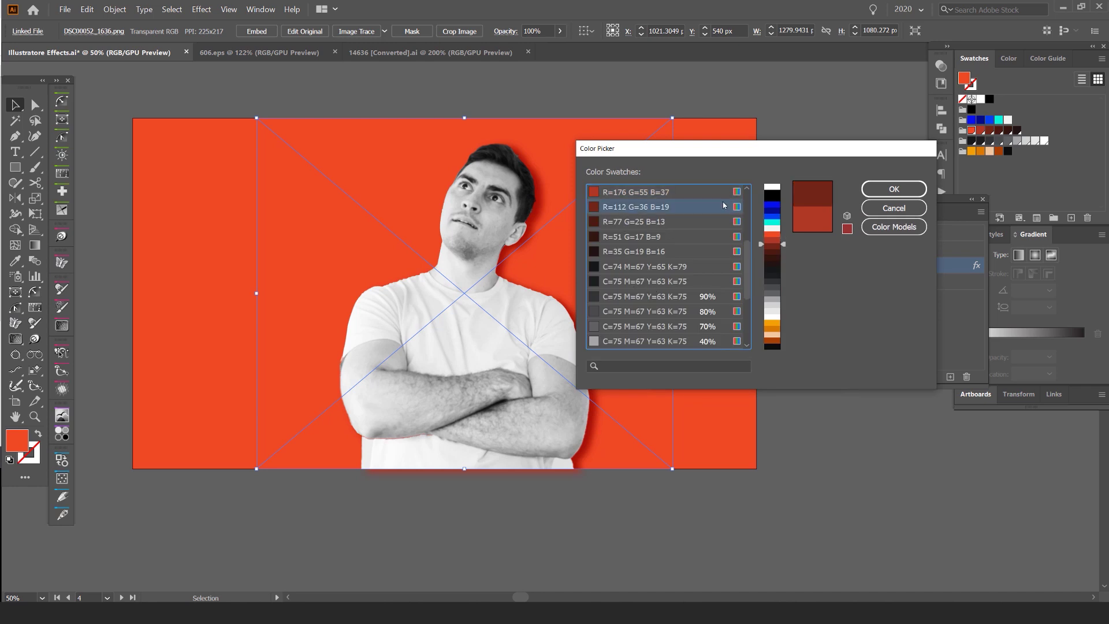
click(881, 190)
Set the dark red drop shadow's opacity to 40%, apply it and deselect the portrait
click(699, 255)
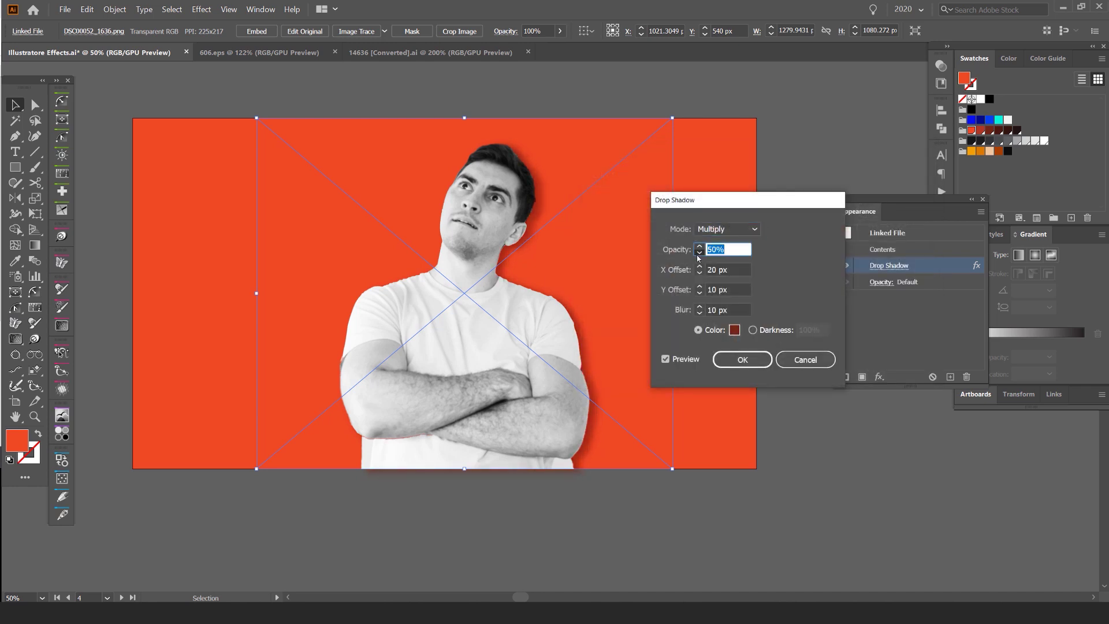
text(40%)
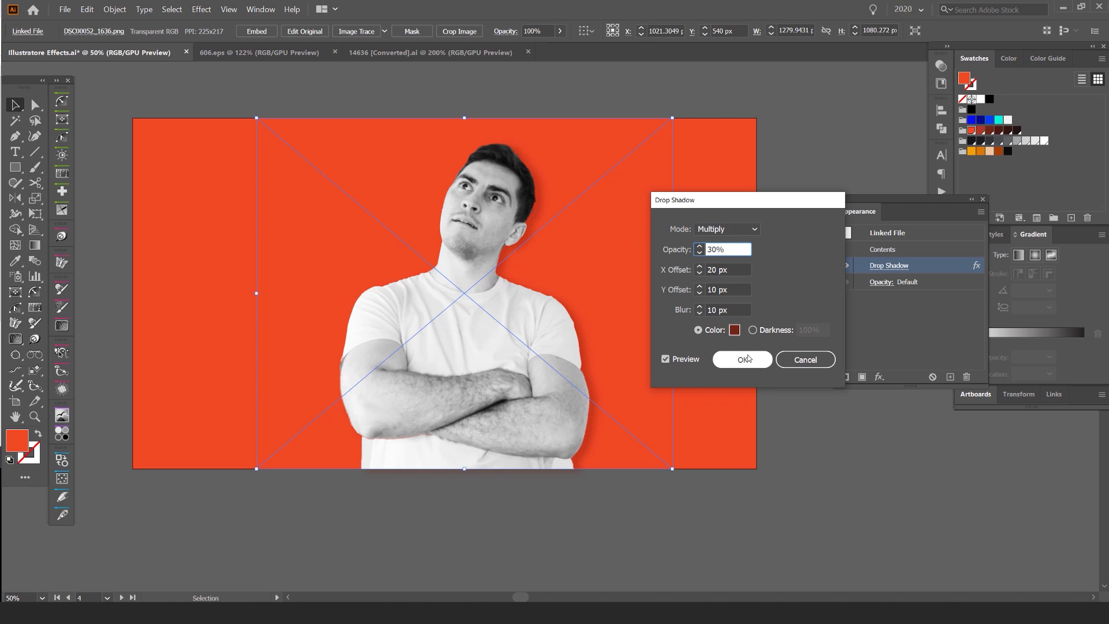
click(742, 359)
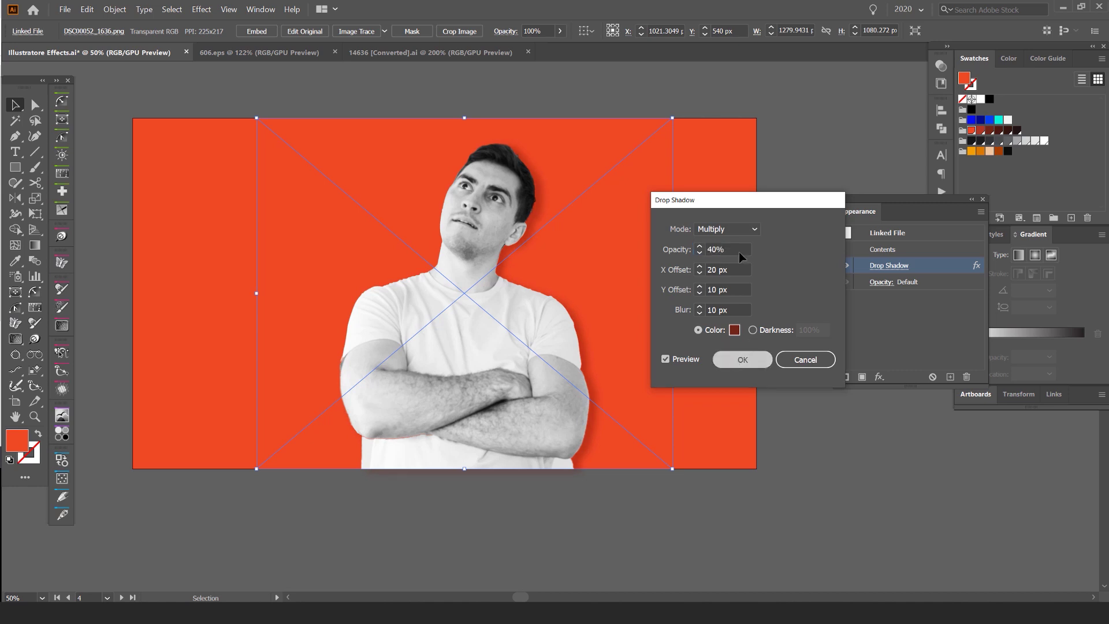
click(817, 126)
scroll(678, 165, down, 1)
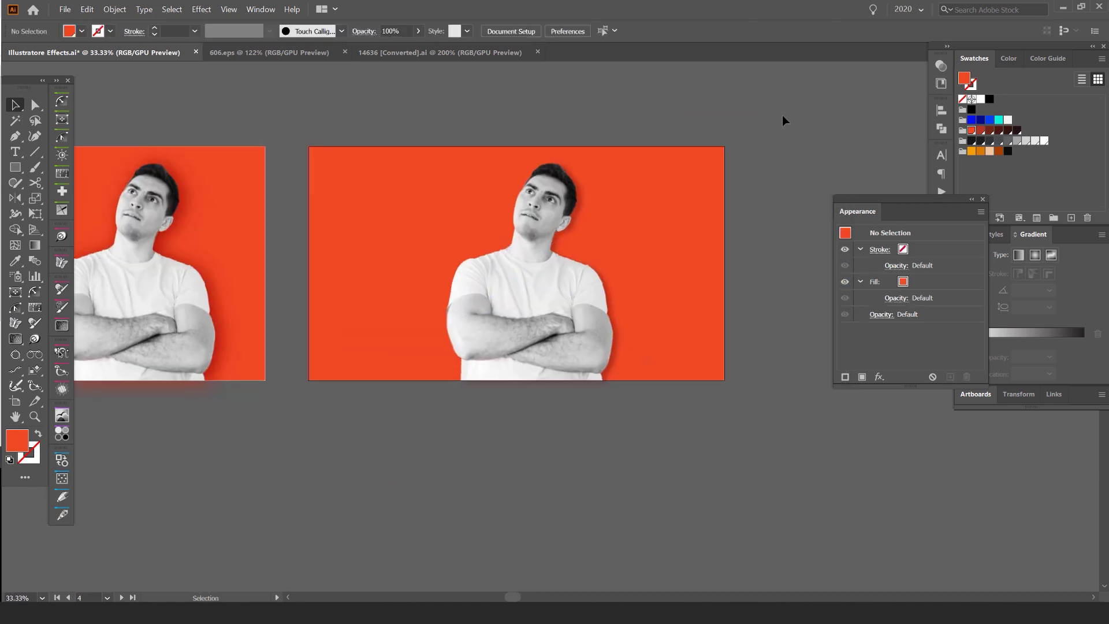
scroll(766, 111, down, 1)
scroll(682, 122, up, 1)
drag(744, 114, 685, 129)
scroll(696, 148, up, 1)
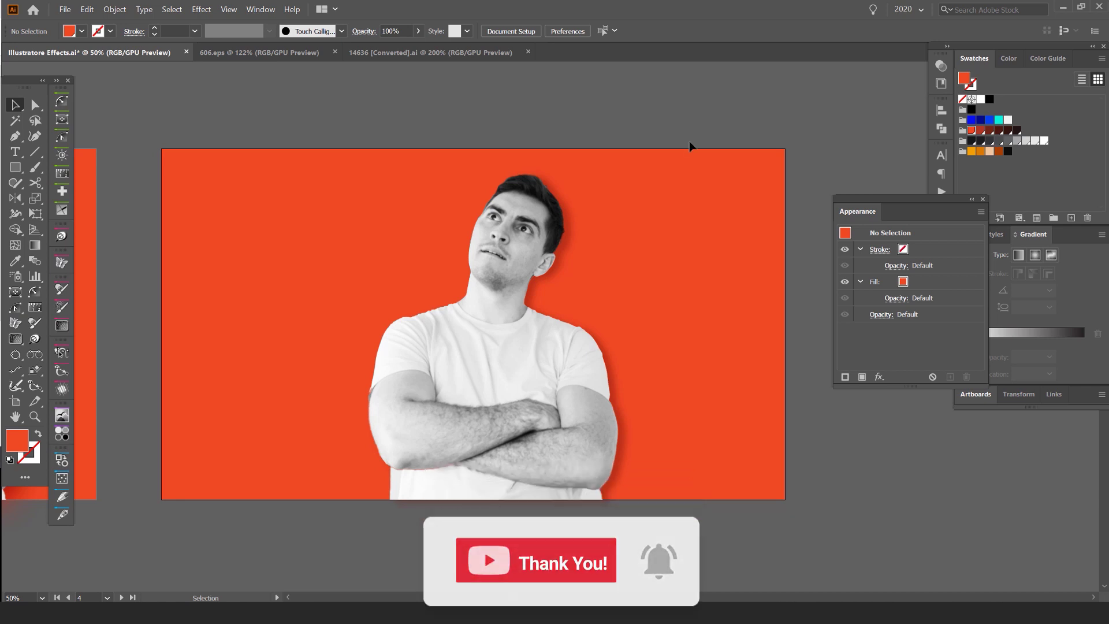
drag(845, 202, 756, 200)
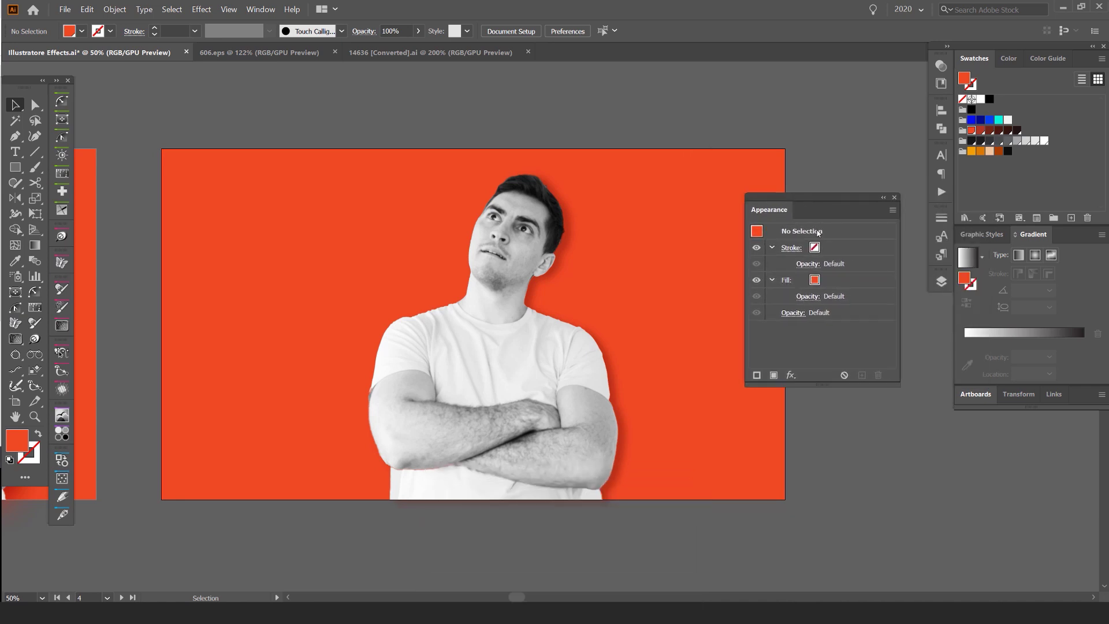